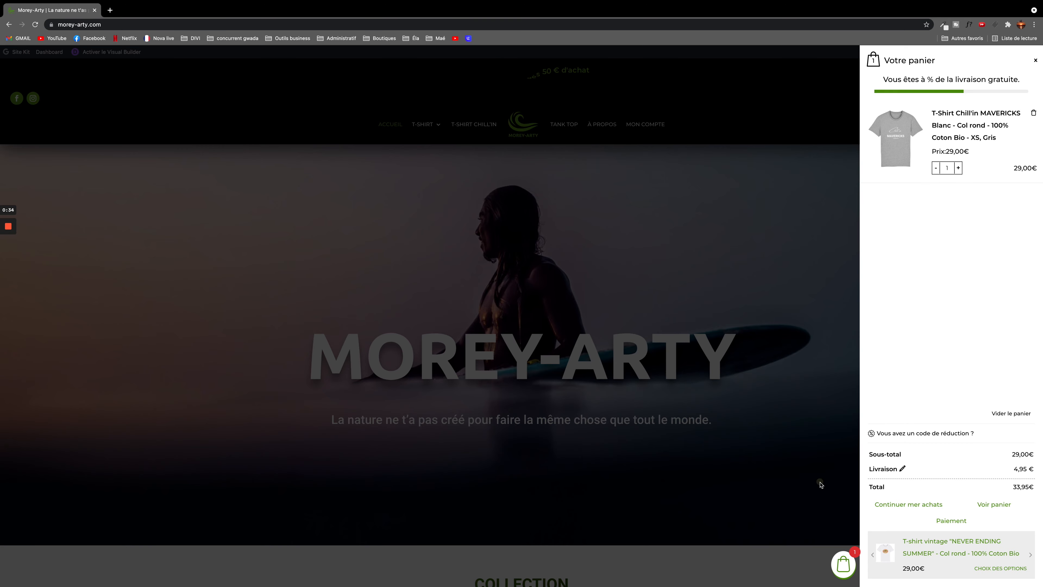
# Step: Close the shop's side cart and take the storefront browser window out of full screen
pyautogui.click(828, 464)
pyautogui.moveTo(27, 2)
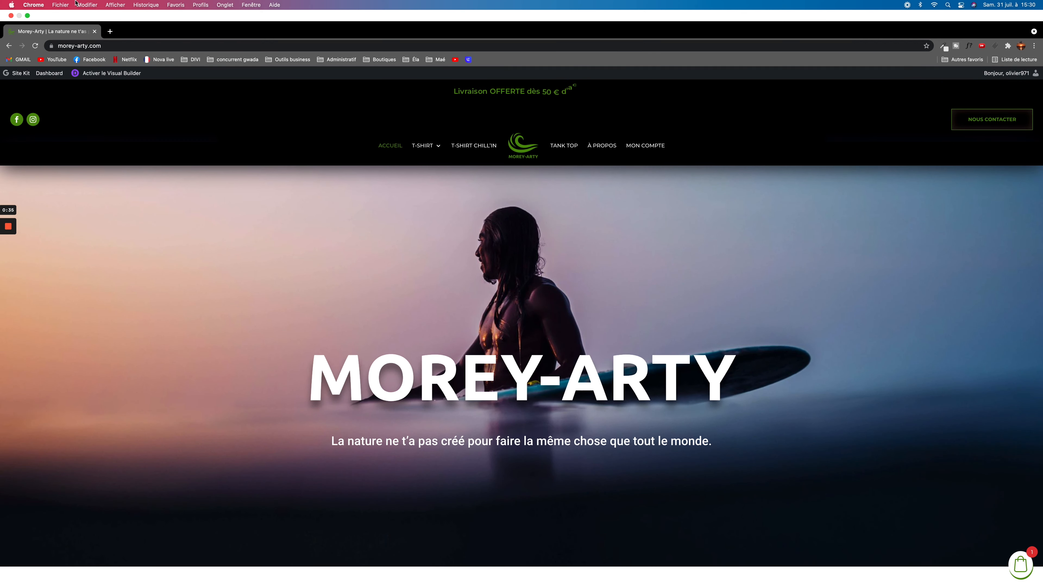
pyautogui.click(27, 16)
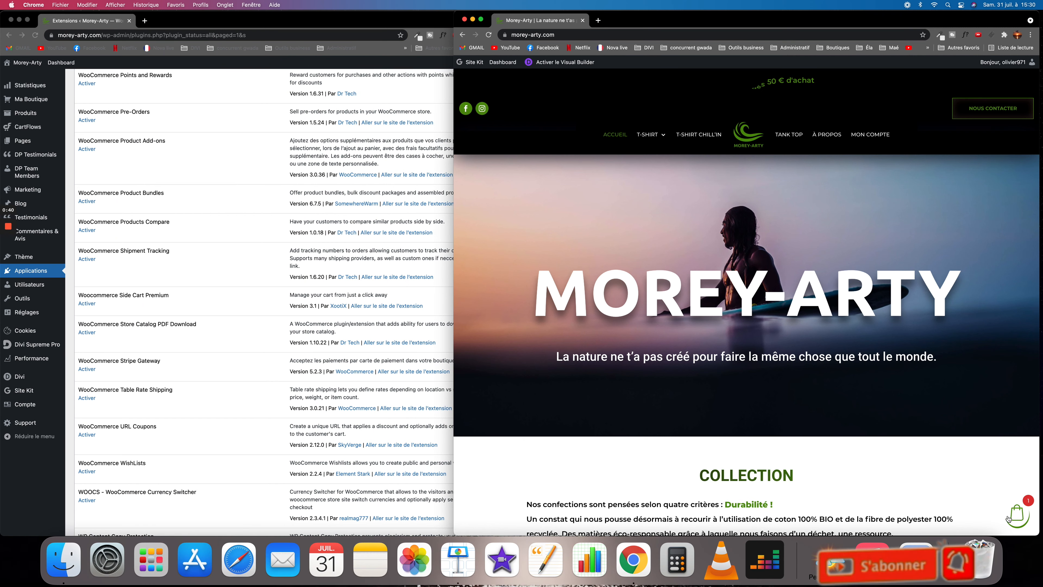
# Step: Search the installed extensions for "side cart" and activate Woocommerce Side Cart Premium
pyautogui.click(205, 104)
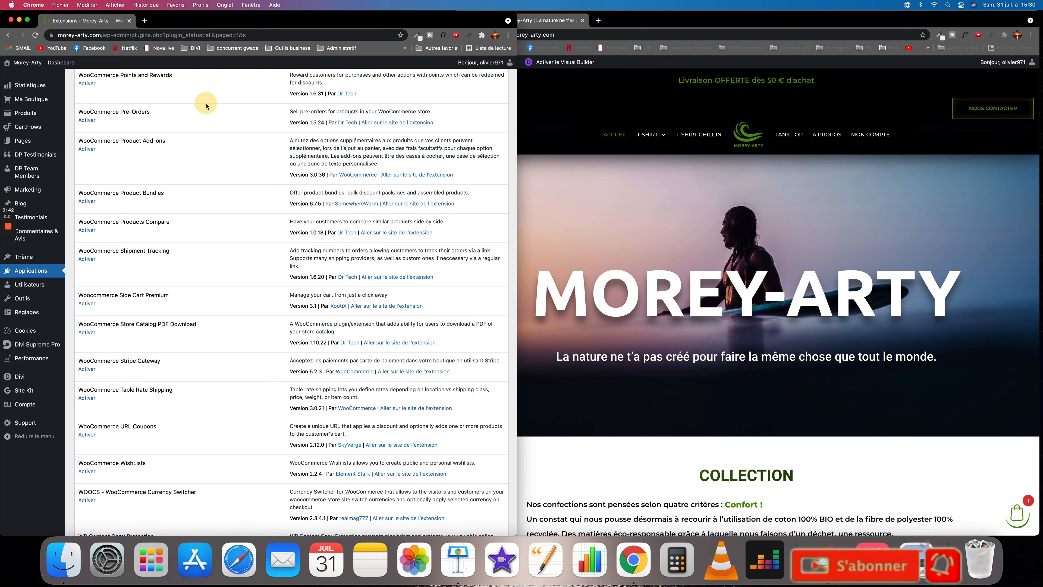
pyautogui.scroll(10, 221, 267)
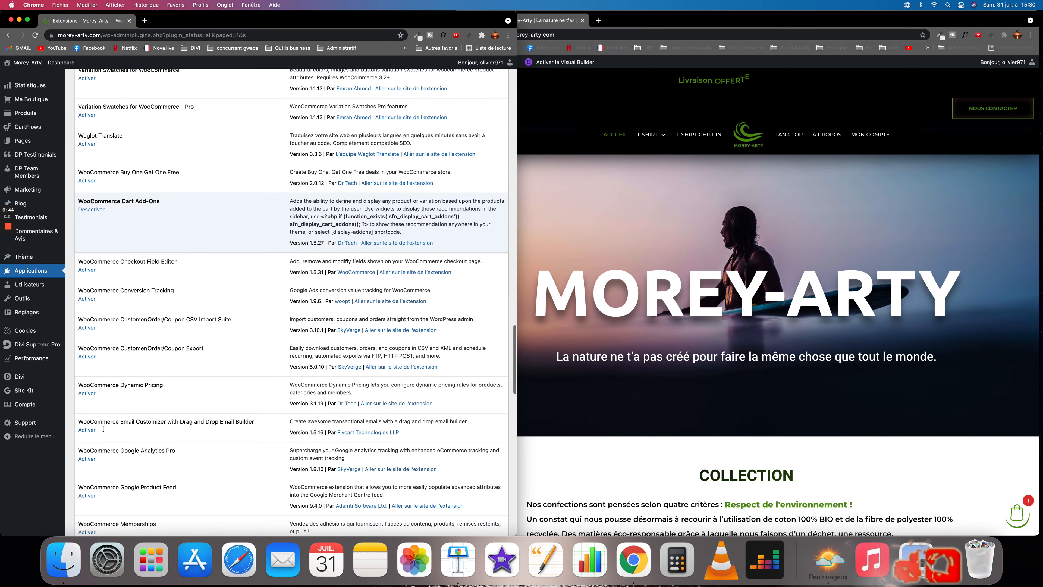
pyautogui.scroll(10, 242, 315)
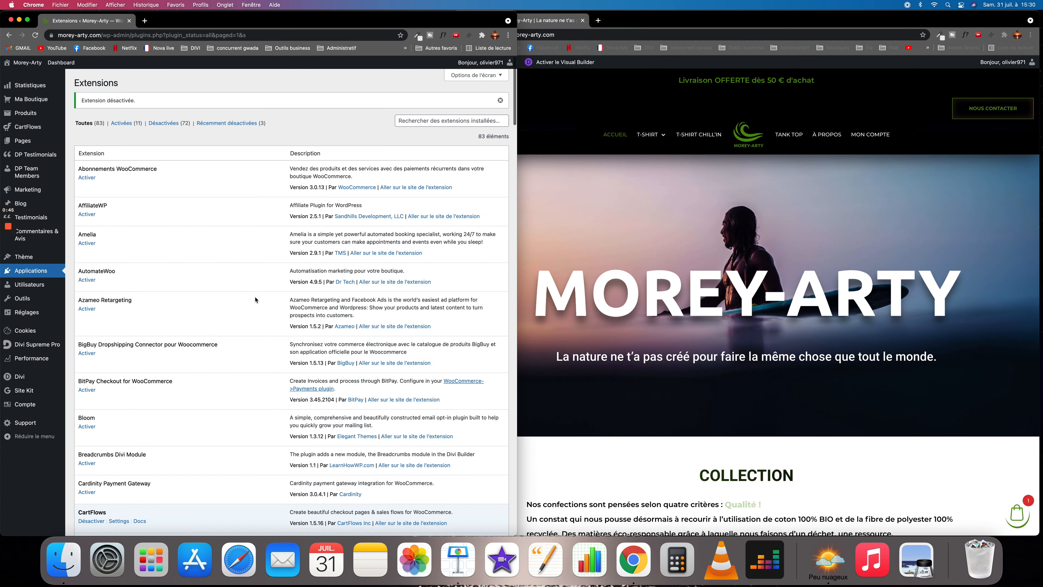
pyautogui.click(420, 120)
pyautogui.write('s')
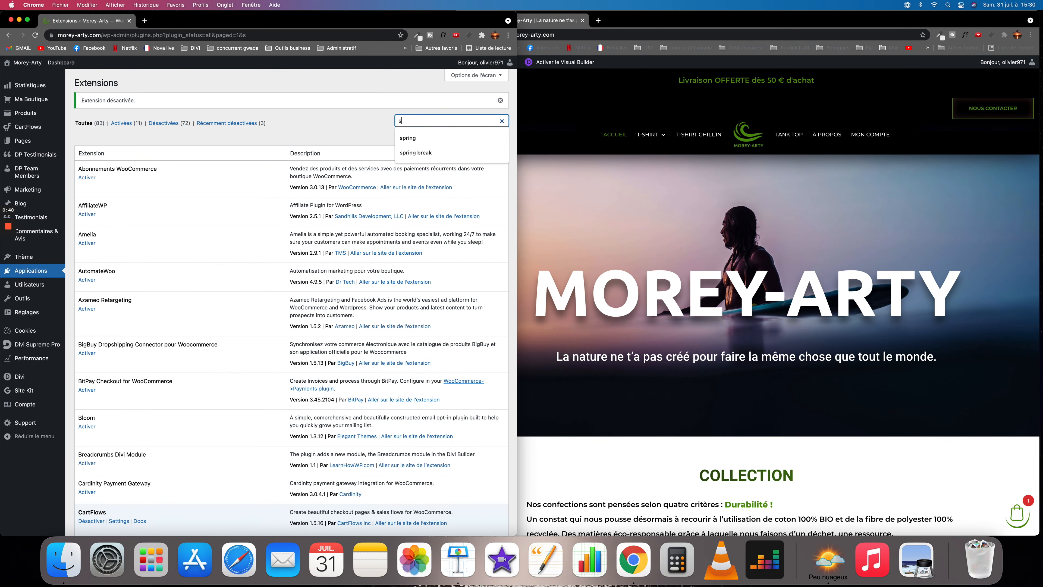
pyautogui.write('ide cate')
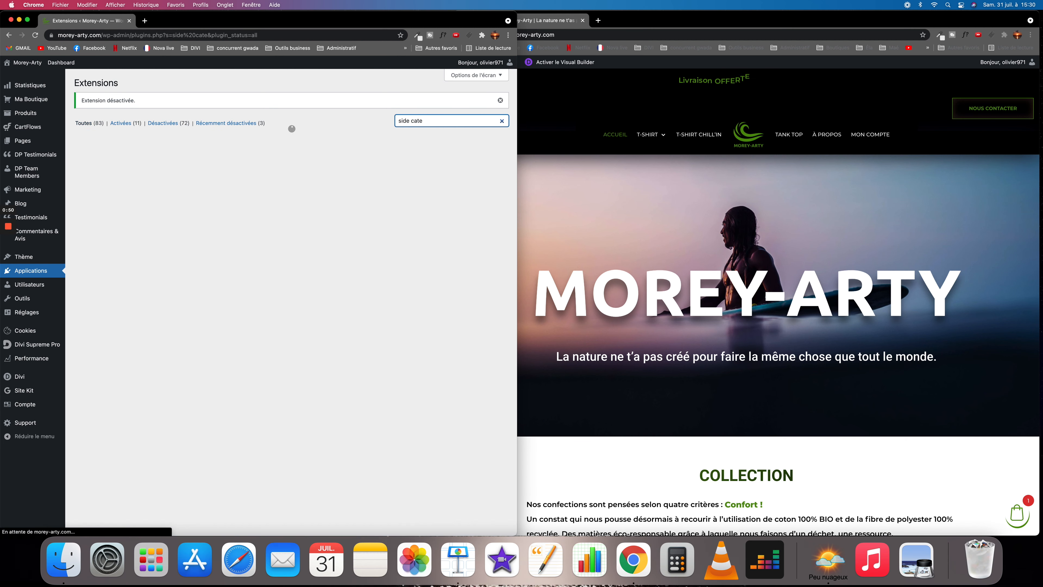
pyautogui.press('BackSpace')
pyautogui.press('BackSpace')
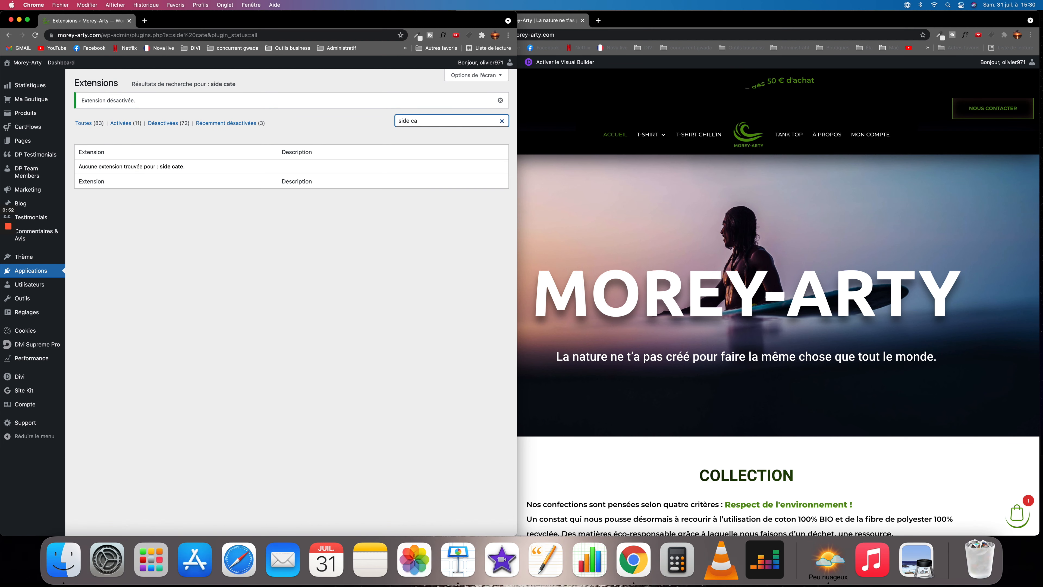
pyautogui.write('rte')
pyautogui.press('BackSpace')
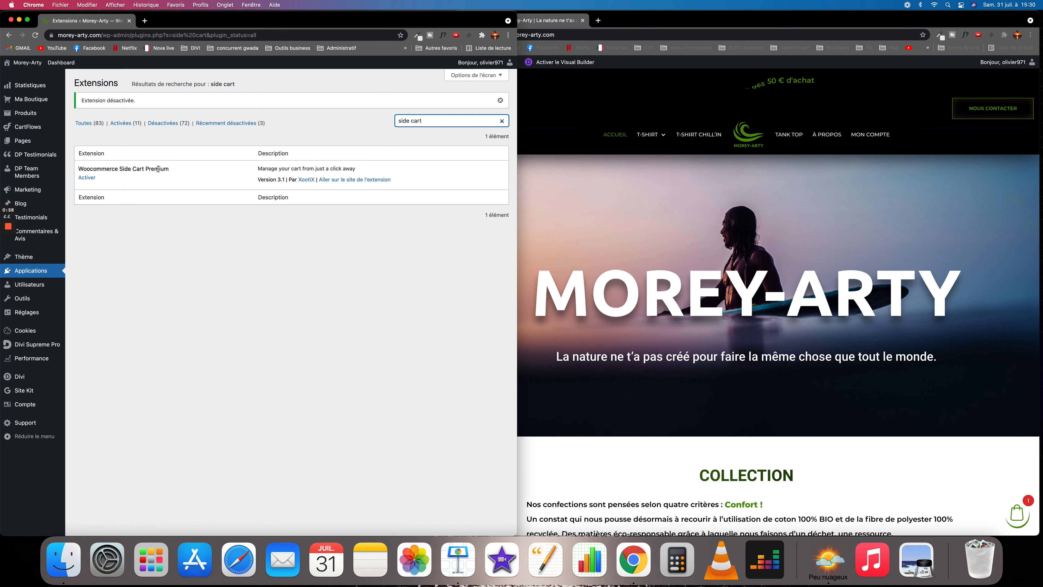
pyautogui.click(86, 178)
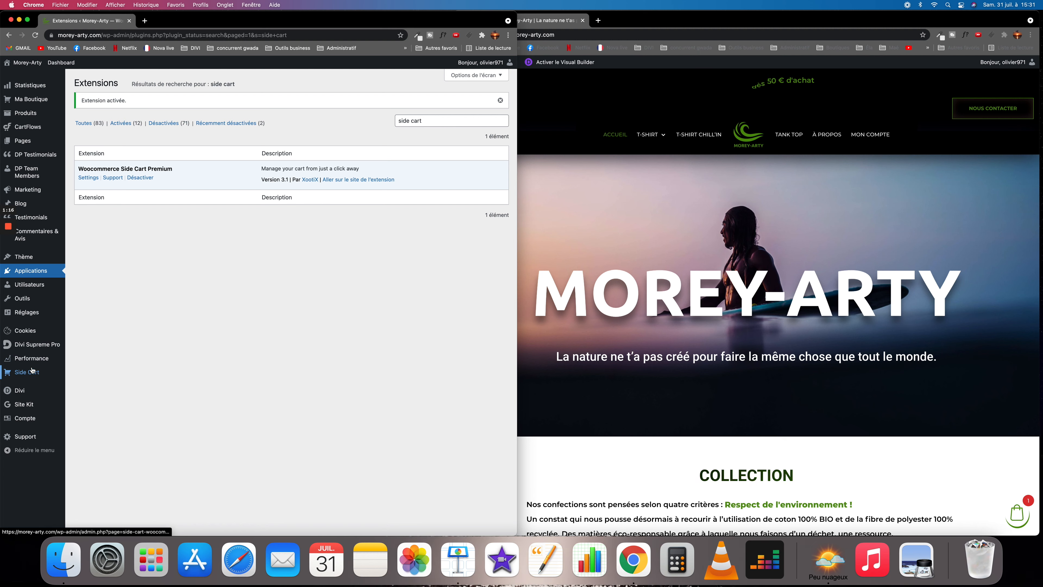
# Step: Open the settings of Woocommerce Side Cart Premium and translate the page into French
pyautogui.click(89, 178)
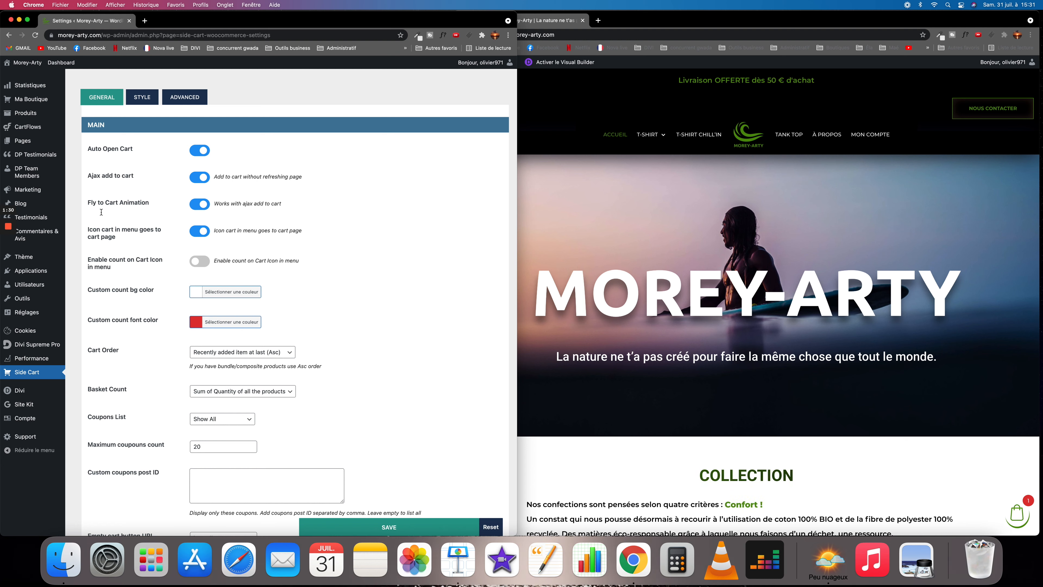
pyautogui.rightClick(365, 180)
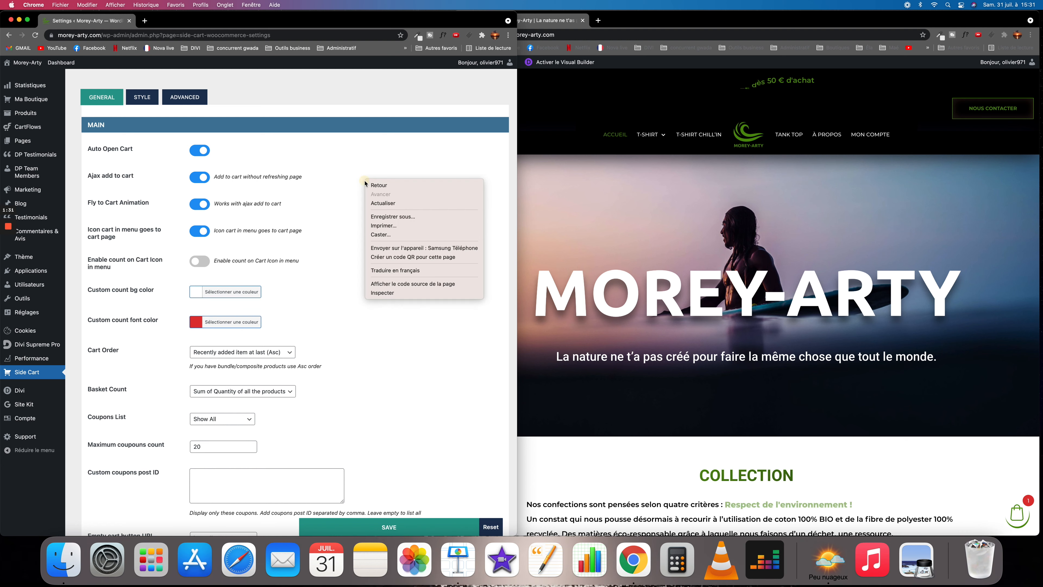
pyautogui.click(389, 270)
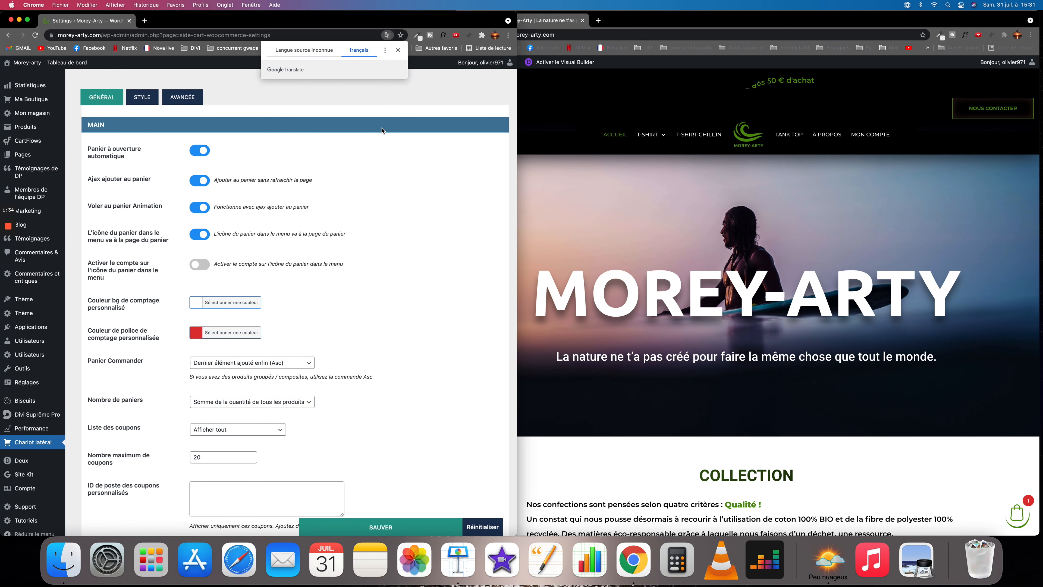
pyautogui.click(397, 50)
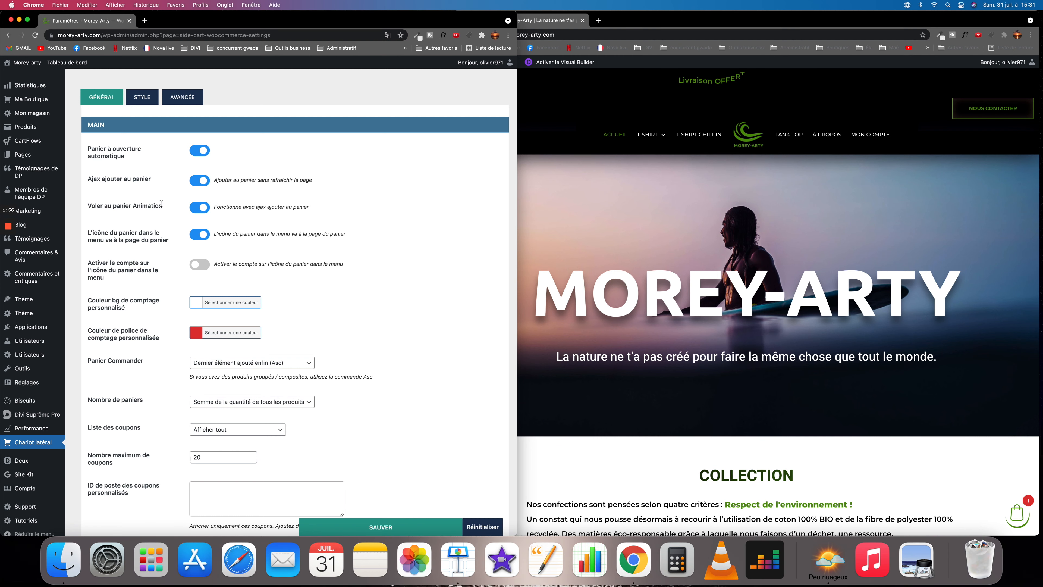
# Step: Look through the main general settings and open the cart on the storefront for comparison
pyautogui.scroll(-5, 145, 338)
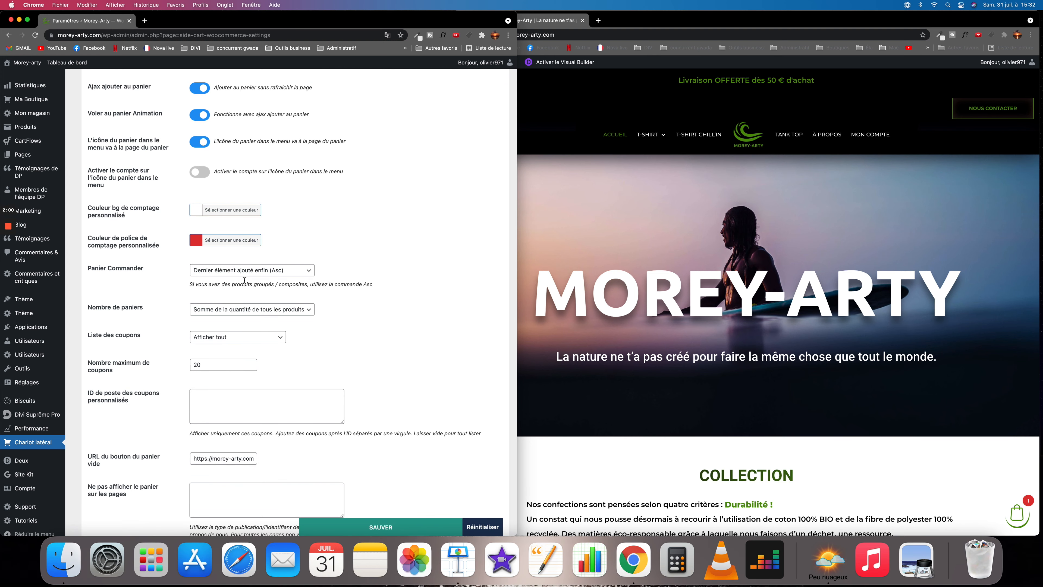
pyautogui.scroll(-12, 269, 328)
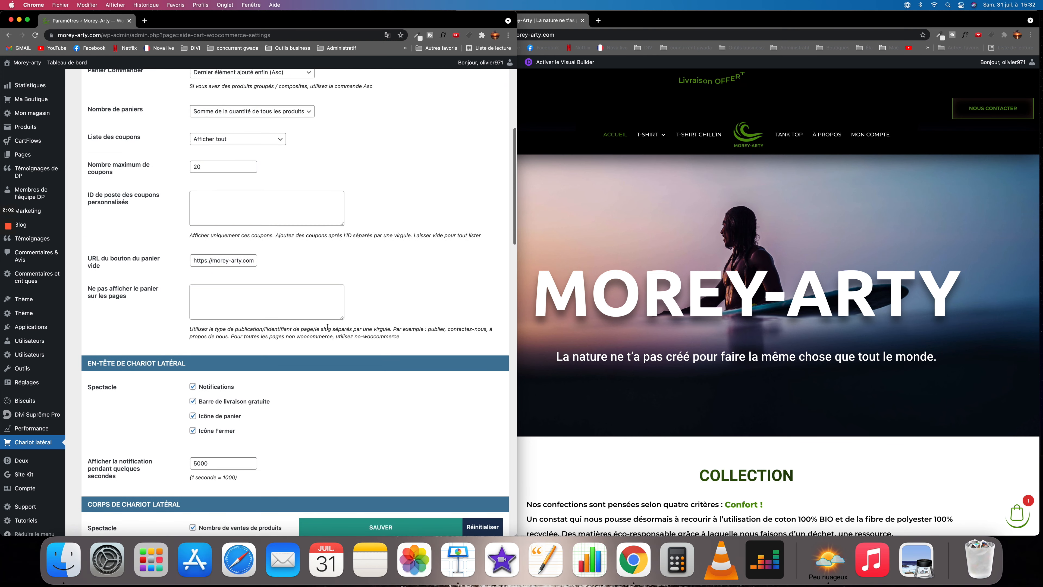
pyautogui.scroll(-1, 328, 330)
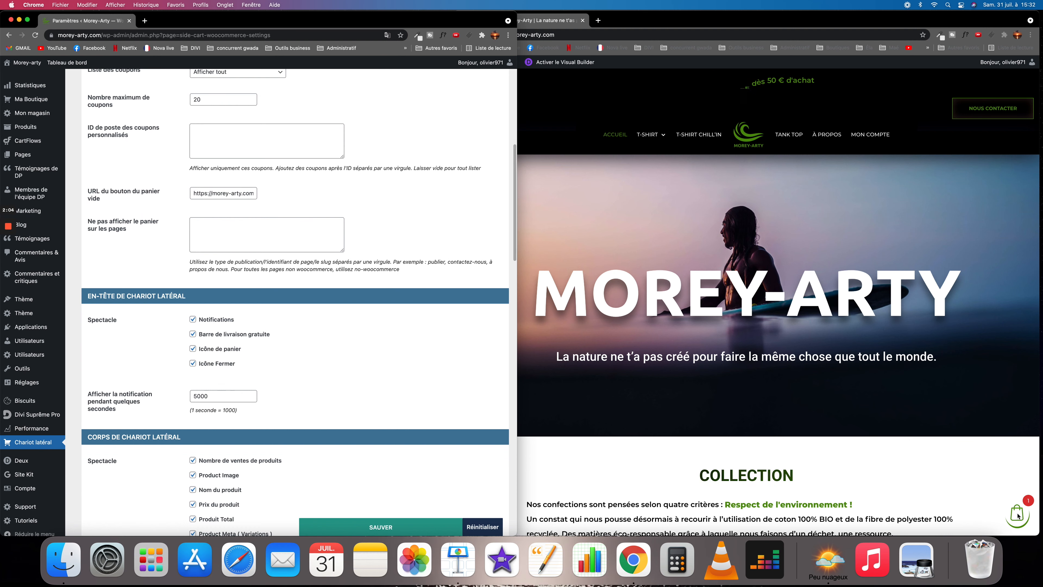
pyautogui.click(1017, 516)
pyautogui.click(1017, 515)
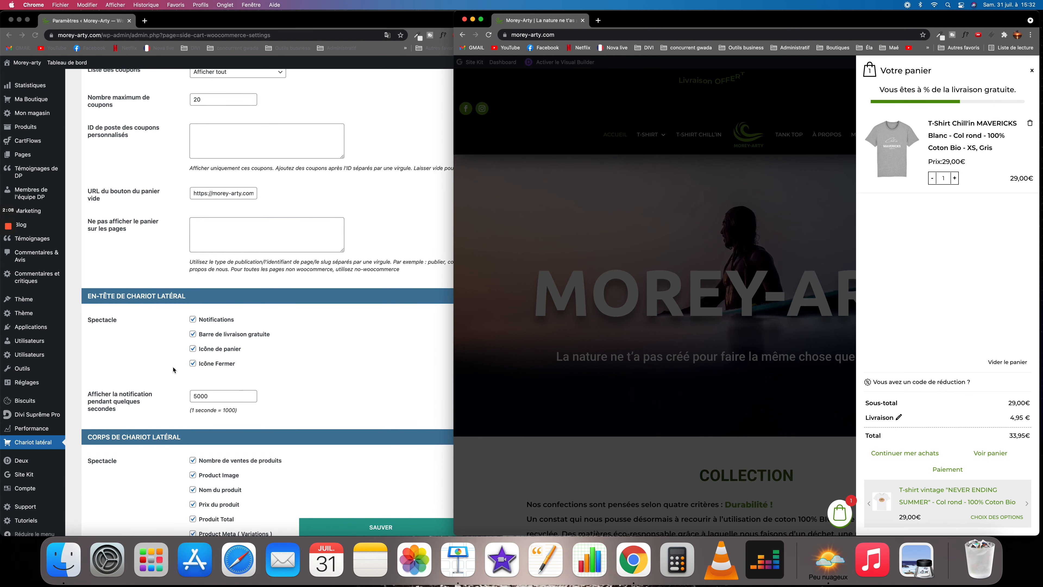
# Step: Review the side cart's header, body, footer and suggested-product settings against the open storefront cart
pyautogui.scroll(-2, 174, 370)
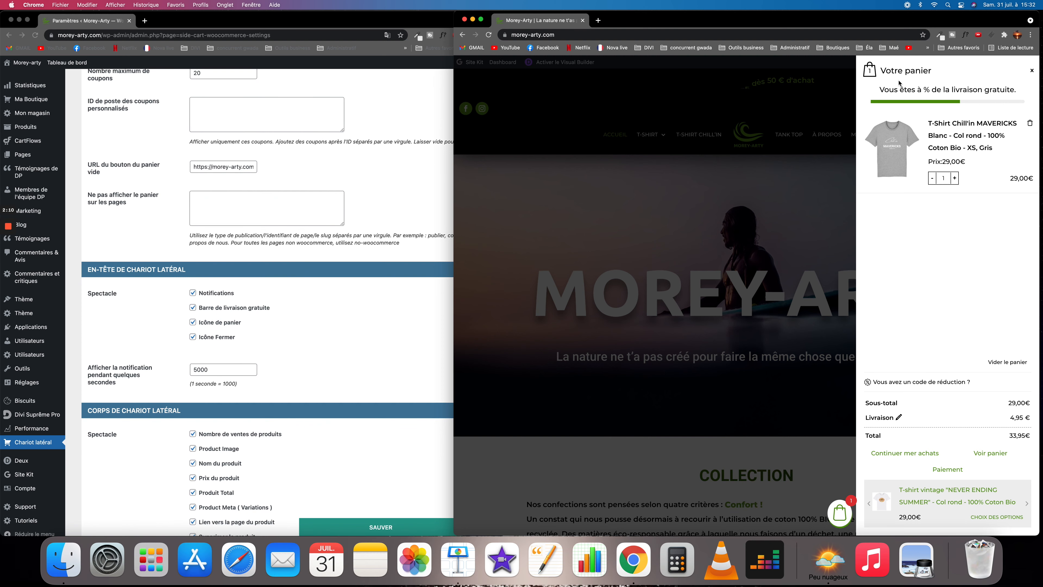
pyautogui.scroll(-3, 266, 341)
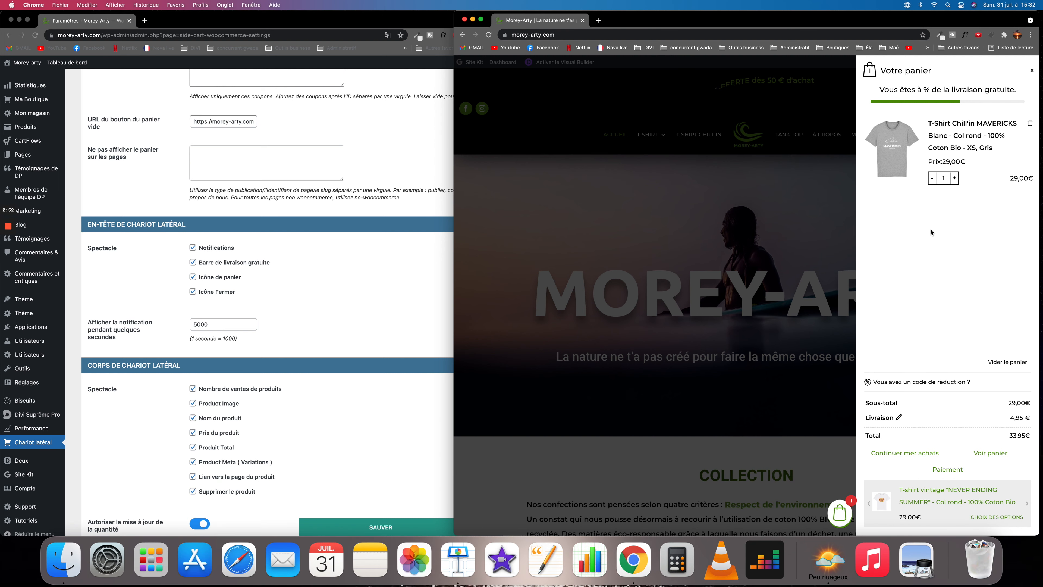
pyautogui.scroll(-3, 133, 429)
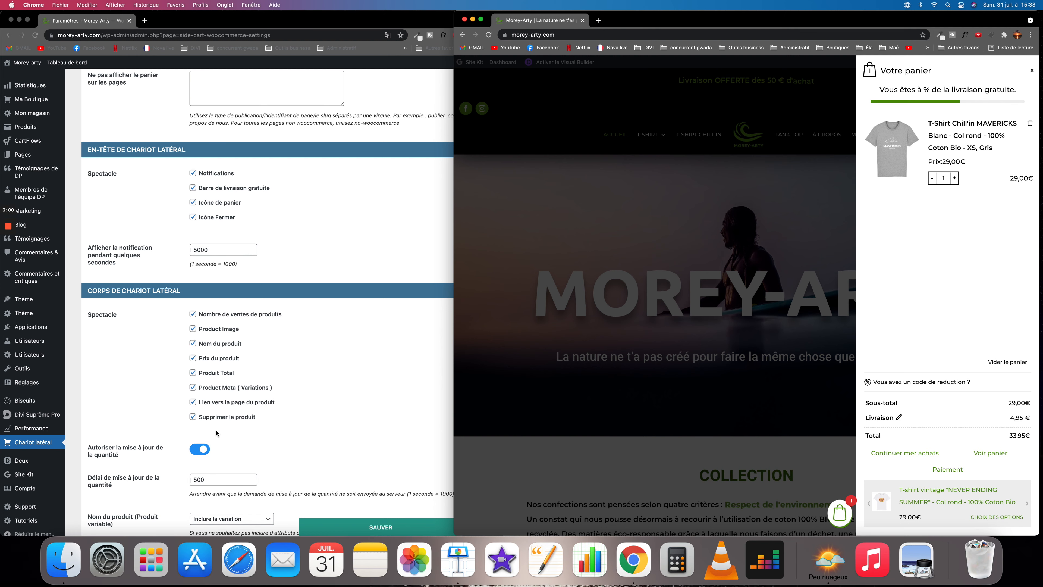
pyautogui.scroll(-7, 217, 434)
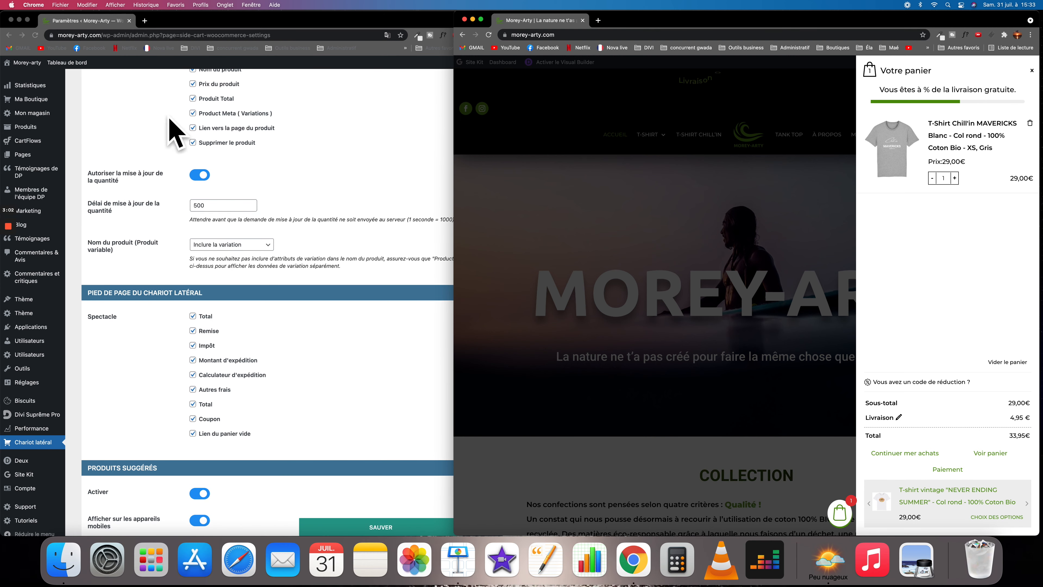
pyautogui.scroll(-1, 204, 298)
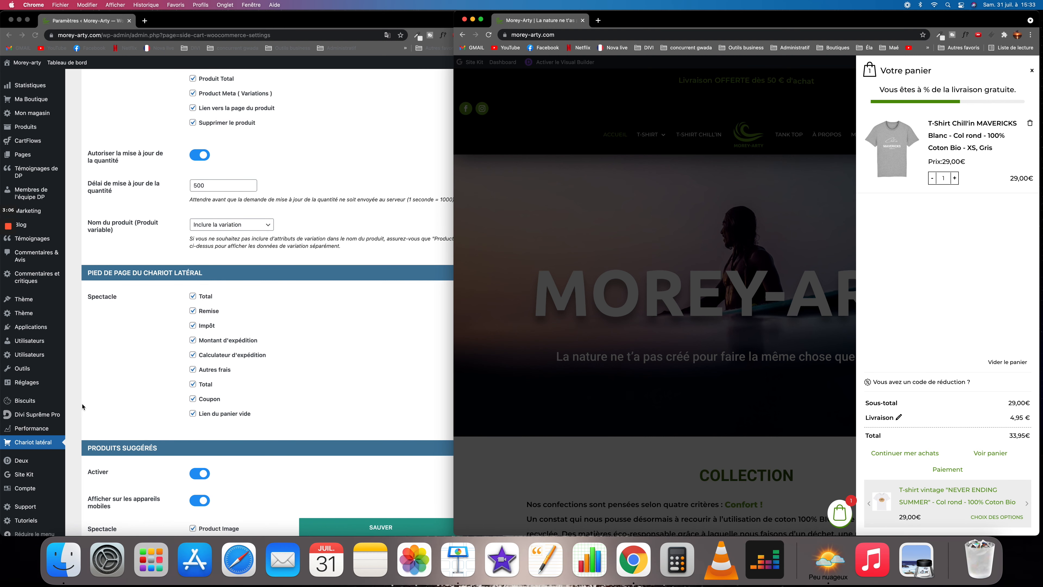
pyautogui.scroll(-5, 84, 408)
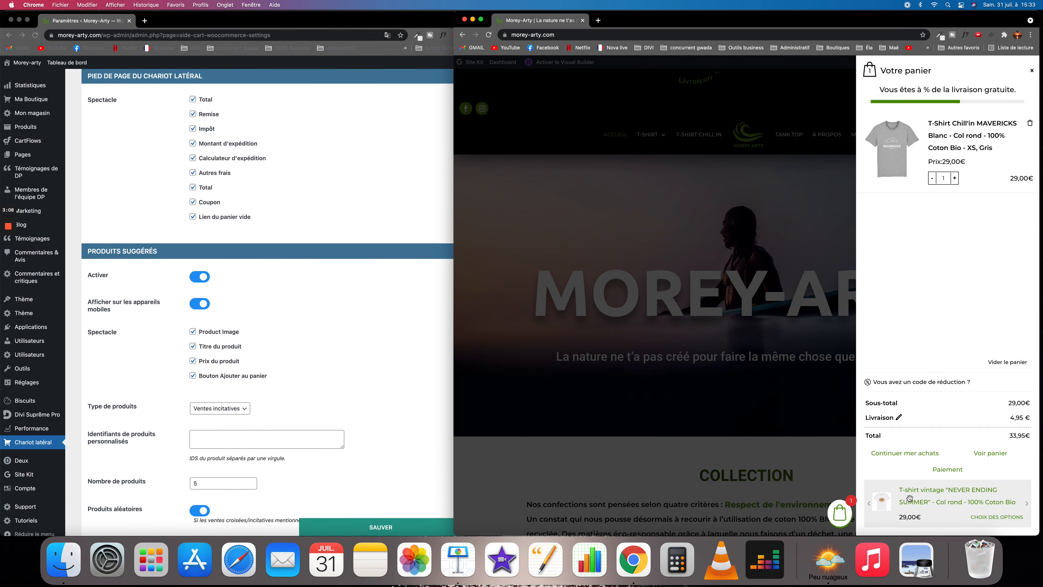
pyautogui.scroll(-1, 206, 331)
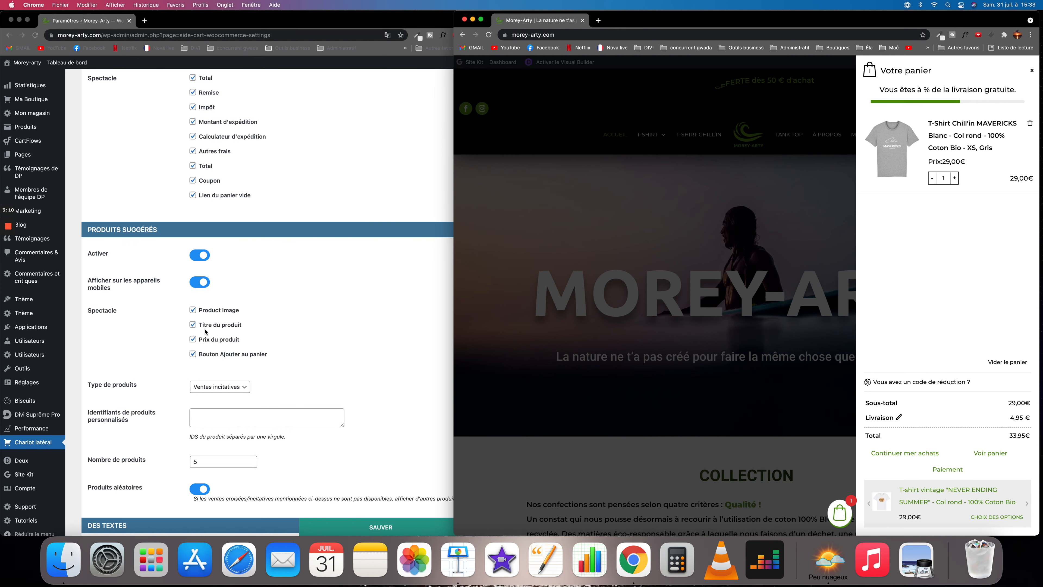
# Step: Check the product types available for suggested products, and review the cart's text labels and URL settings
pyautogui.click(243, 389)
pyautogui.click(244, 390)
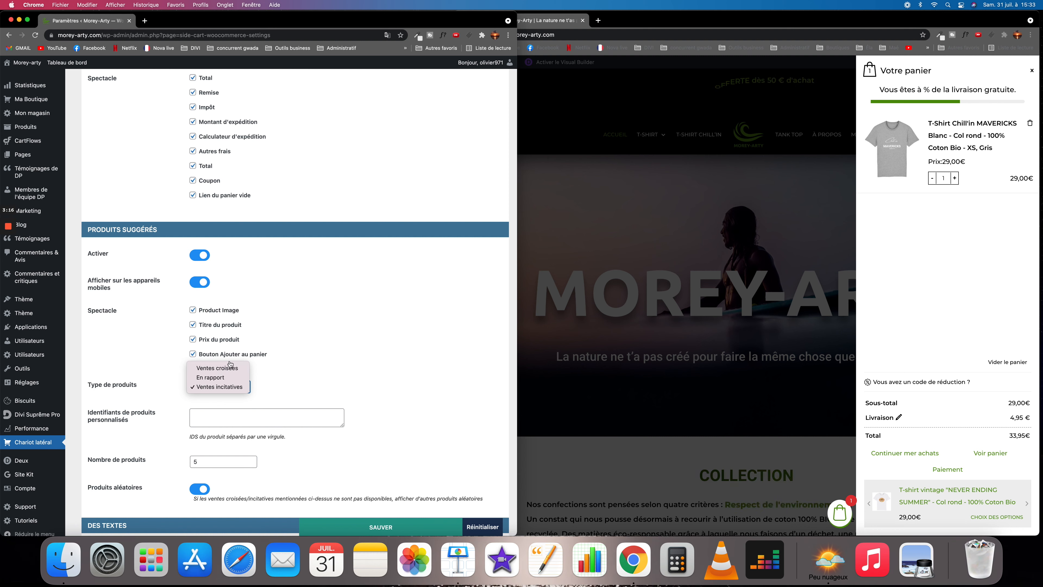
pyautogui.click(335, 365)
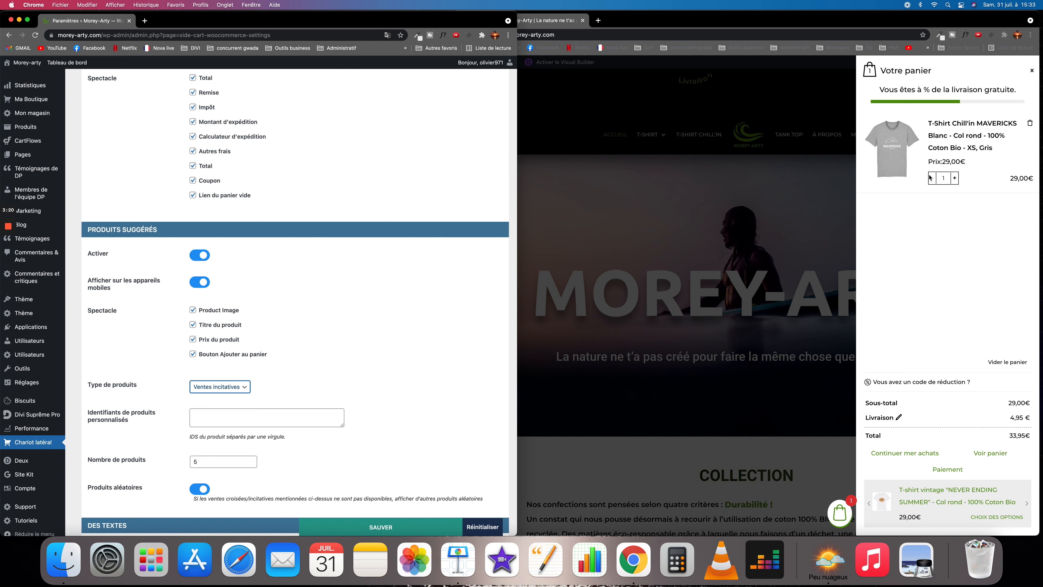
pyautogui.scroll(-5, 286, 416)
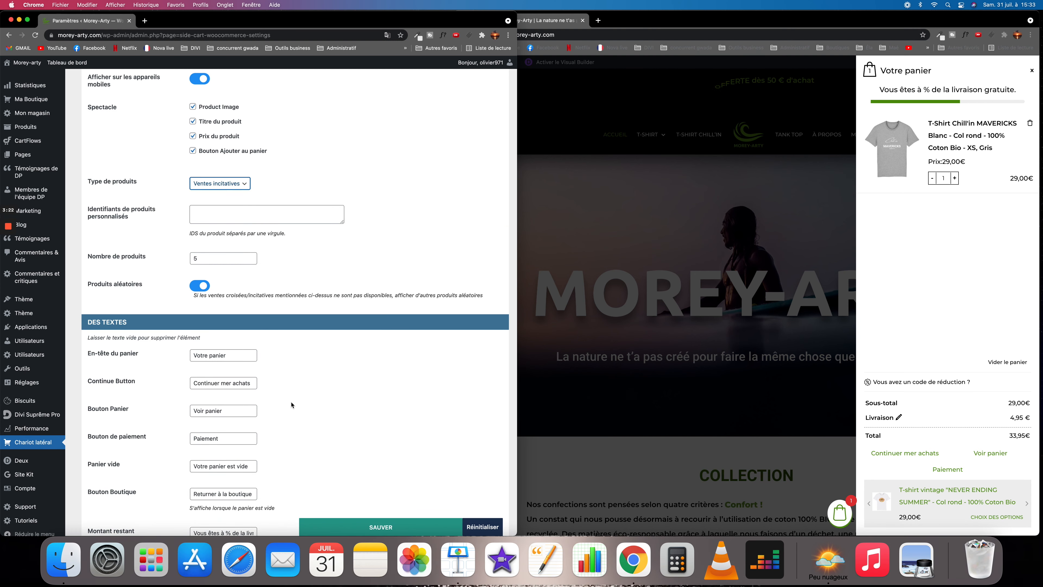
pyautogui.scroll(-3, 287, 412)
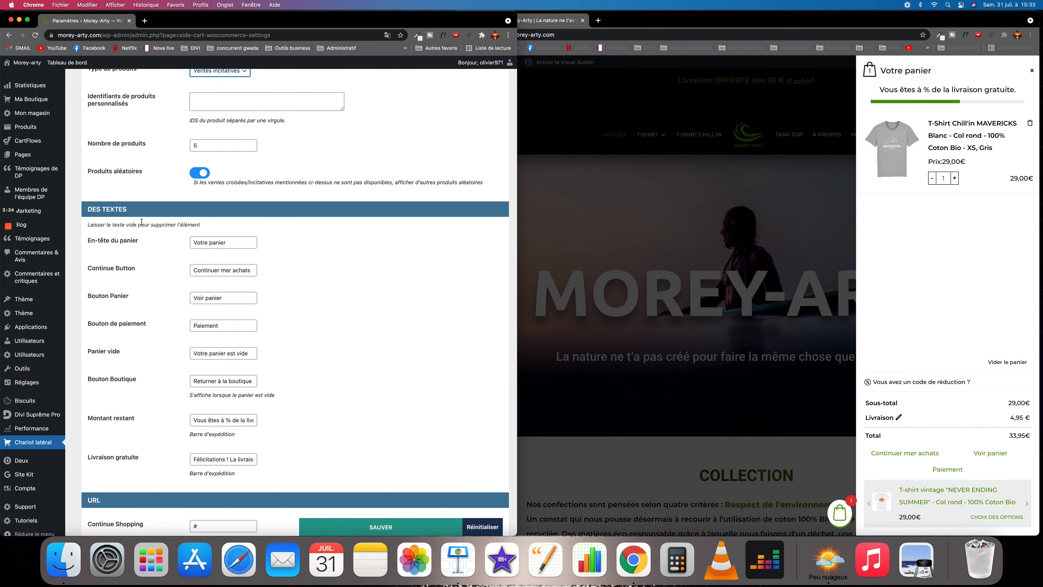
pyautogui.scroll(-2, 388, 272)
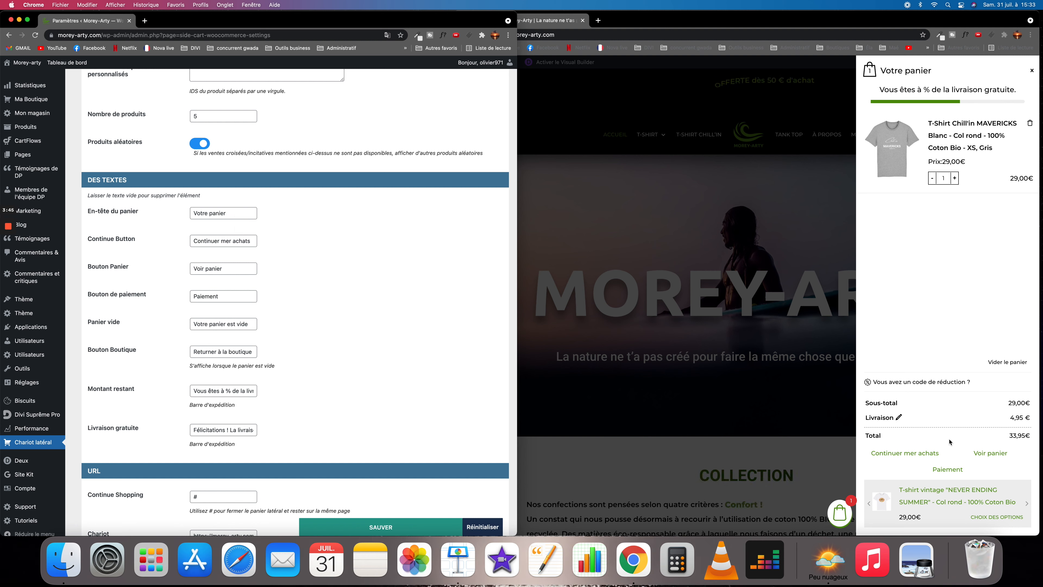
pyautogui.scroll(-5, 315, 340)
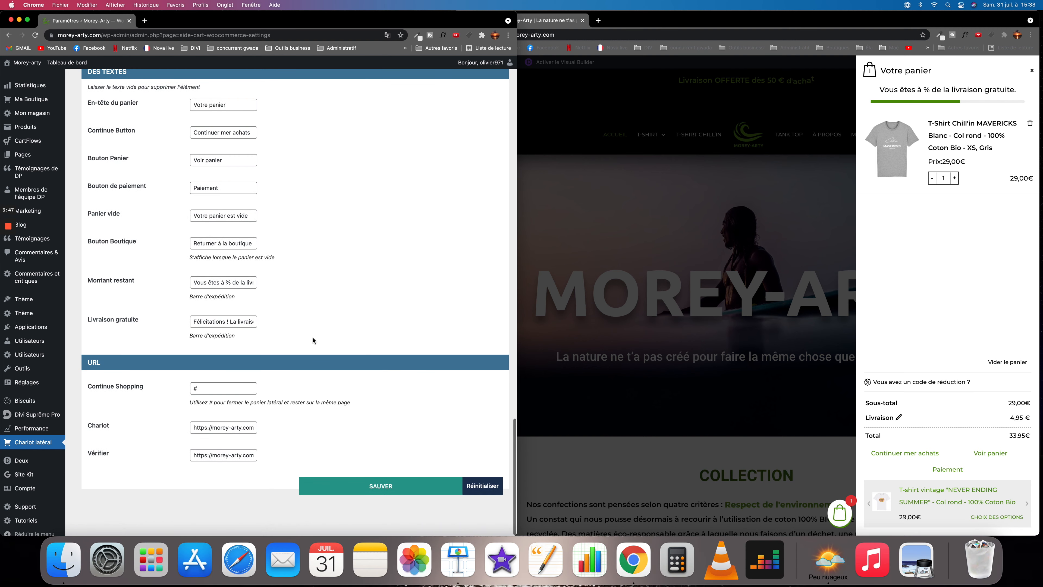
# Step: Set the side cart's height to Ajustement automatique in the style settings
pyautogui.scroll(20, 246, 321)
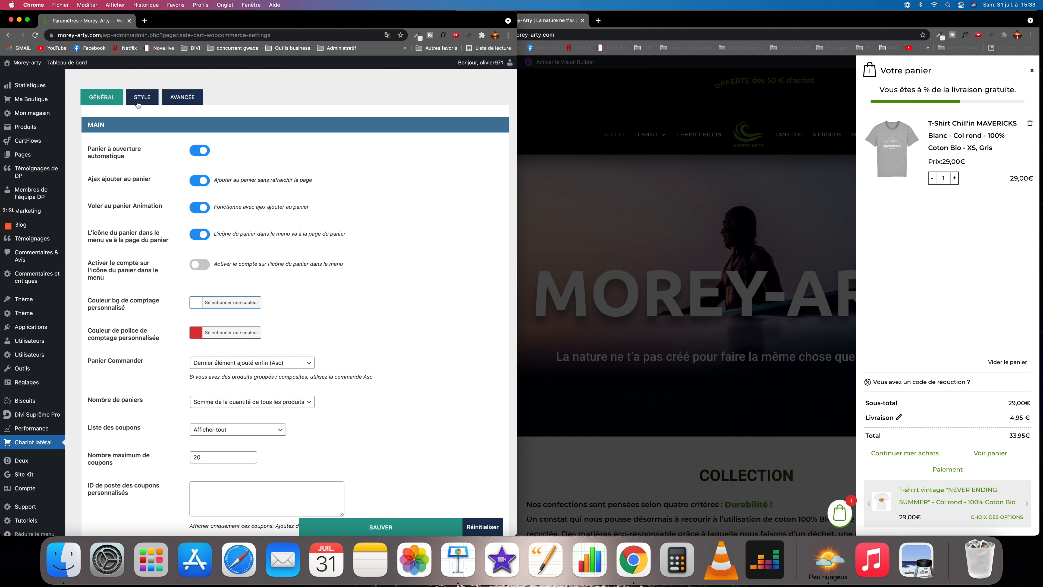
pyautogui.click(138, 104)
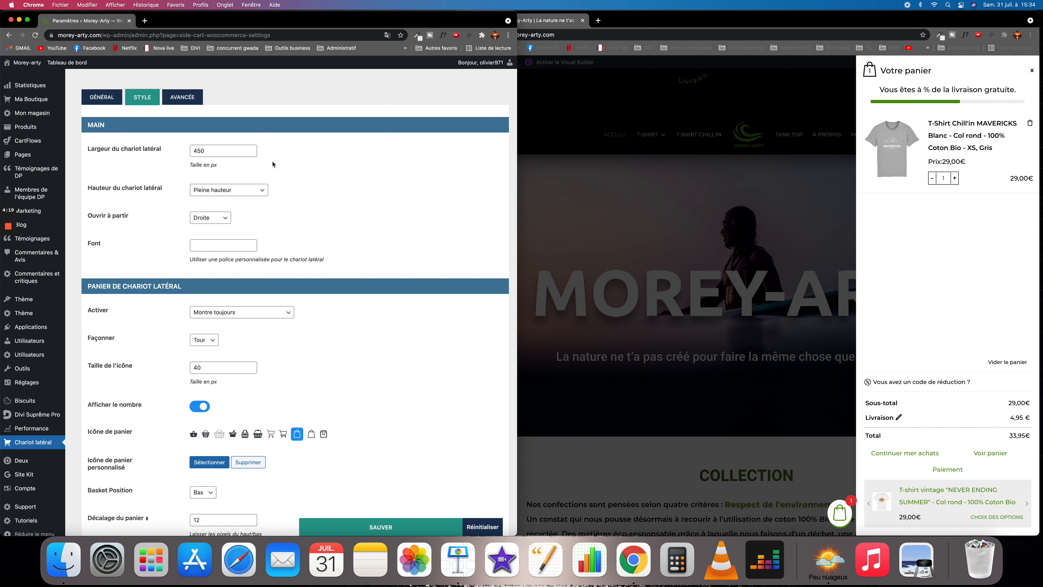
pyautogui.click(264, 193)
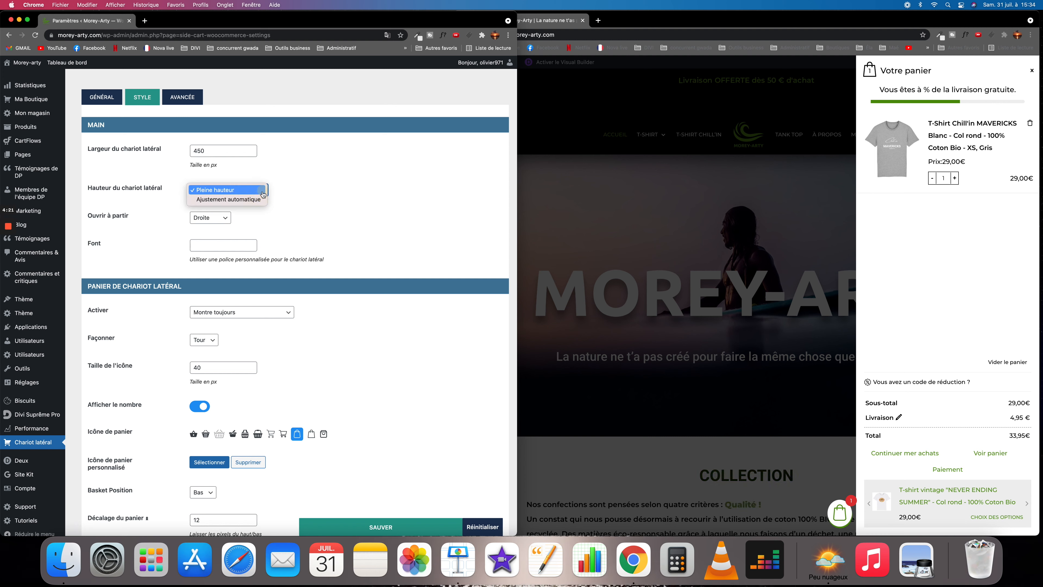
pyautogui.click(234, 201)
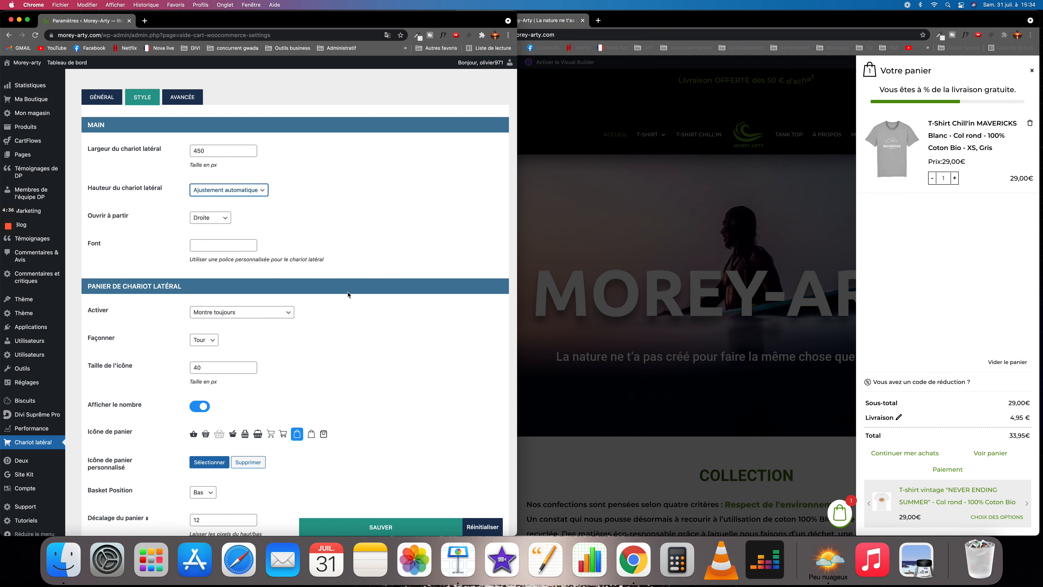
# Step: Check the basket's visibility and shape options, and review its icon, position and colour settings against the storefront cart
pyautogui.scroll(-5, 317, 333)
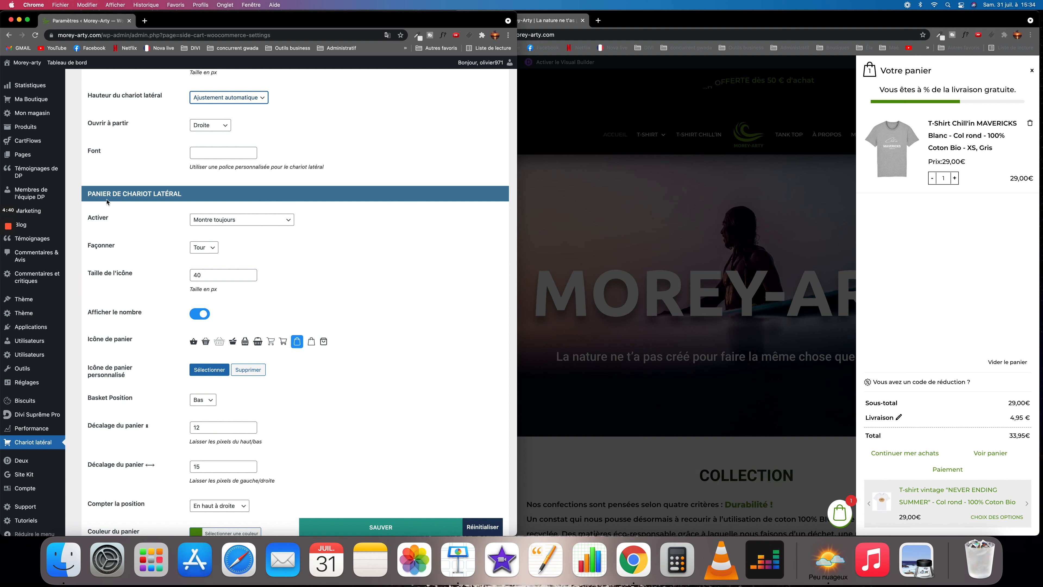
pyautogui.click(290, 224)
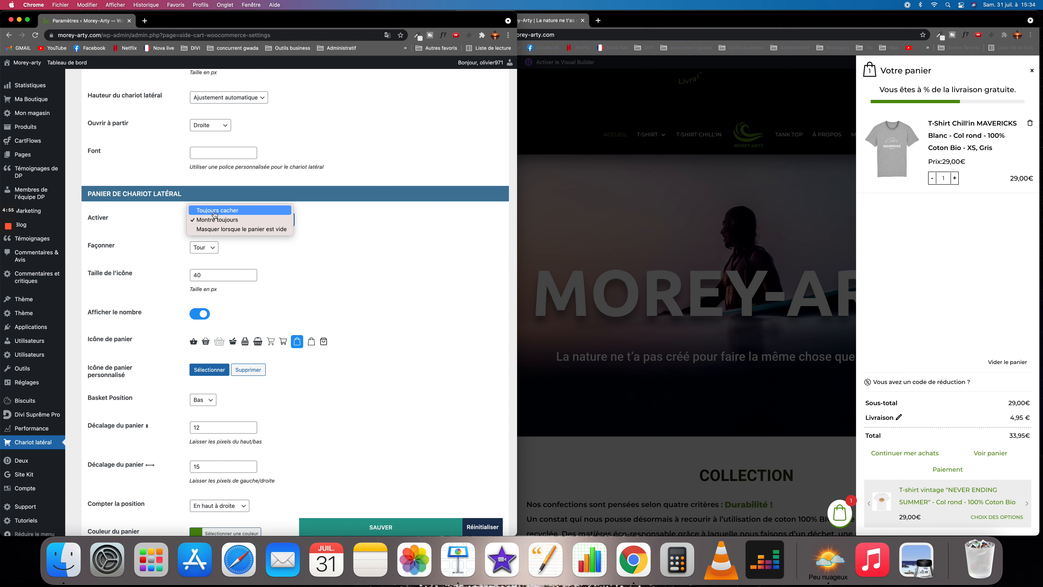
pyautogui.click(342, 234)
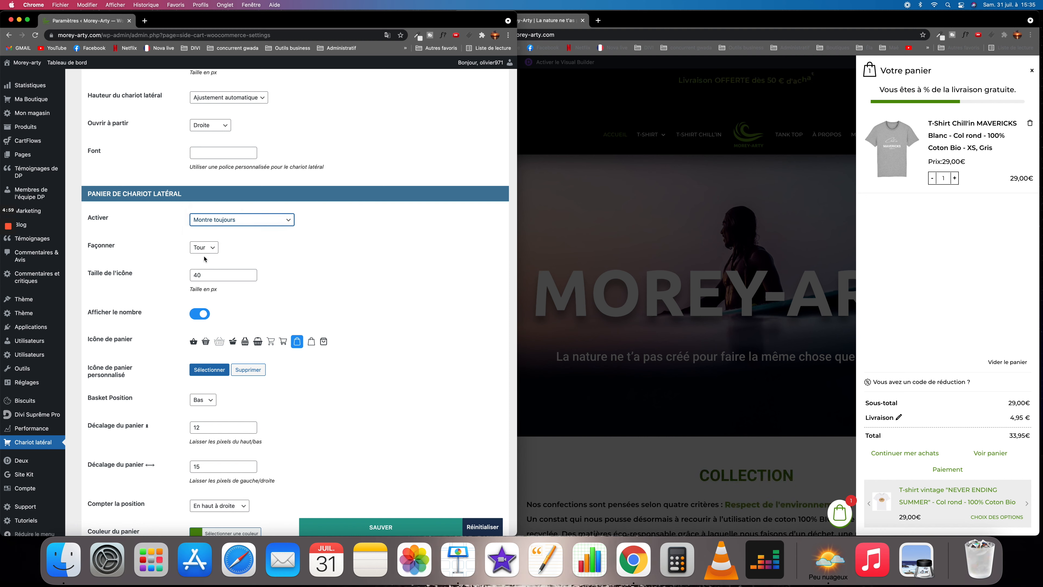
pyautogui.click(210, 248)
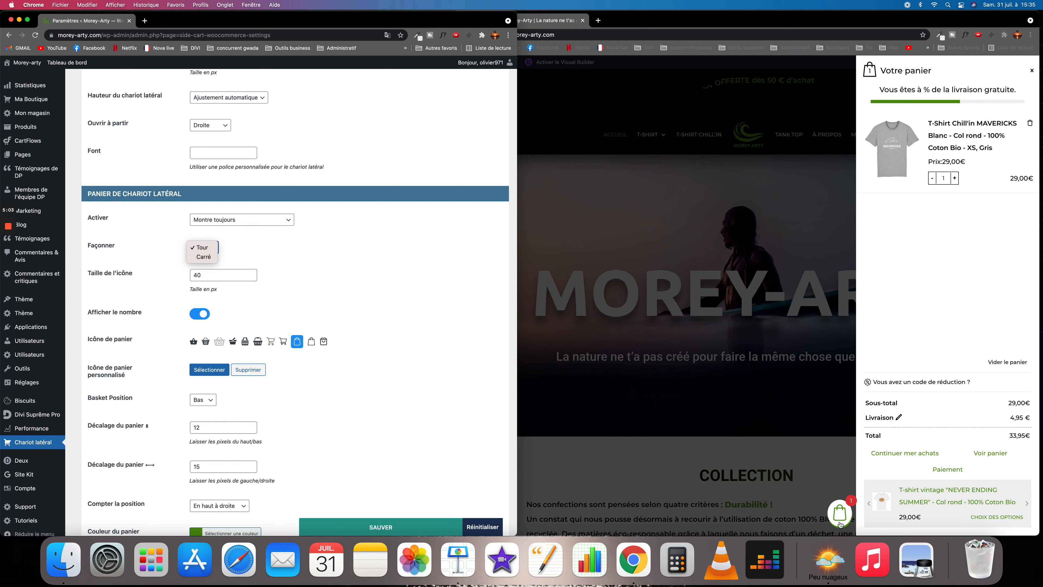
pyautogui.click(220, 275)
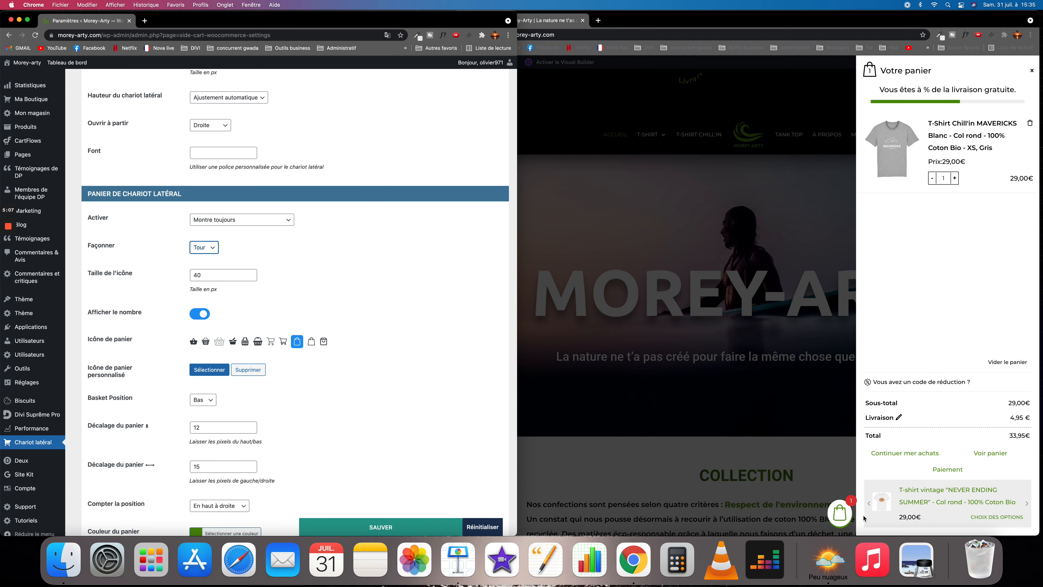
pyautogui.scroll(-2, 333, 316)
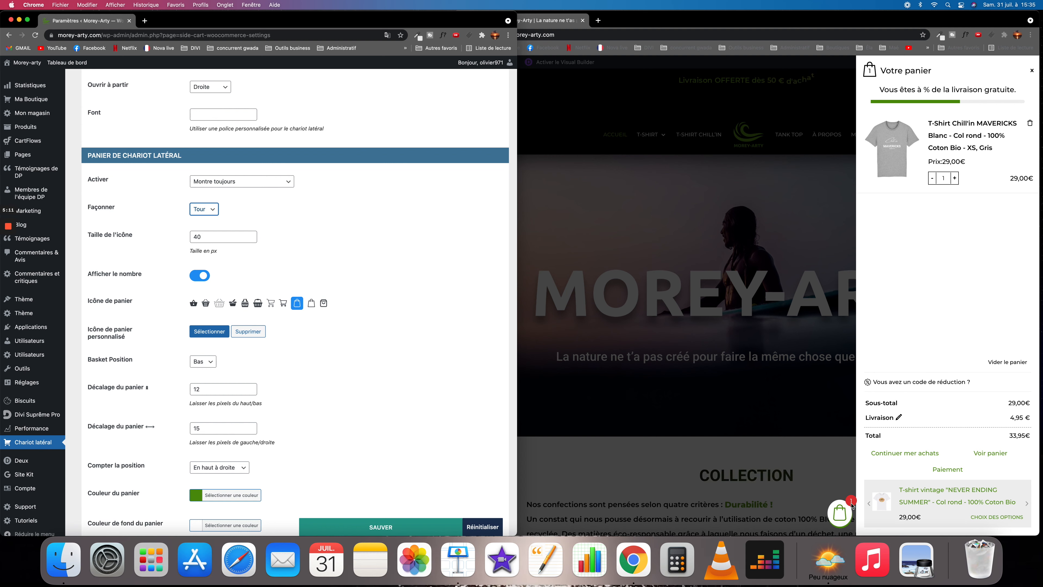
pyautogui.scroll(-2, 335, 306)
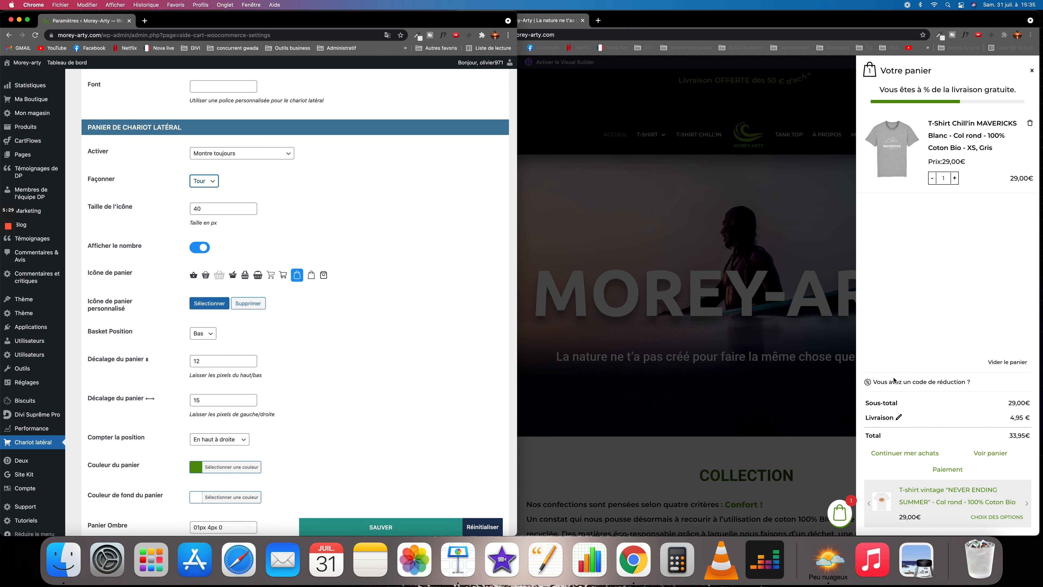
pyautogui.scroll(-2, 172, 329)
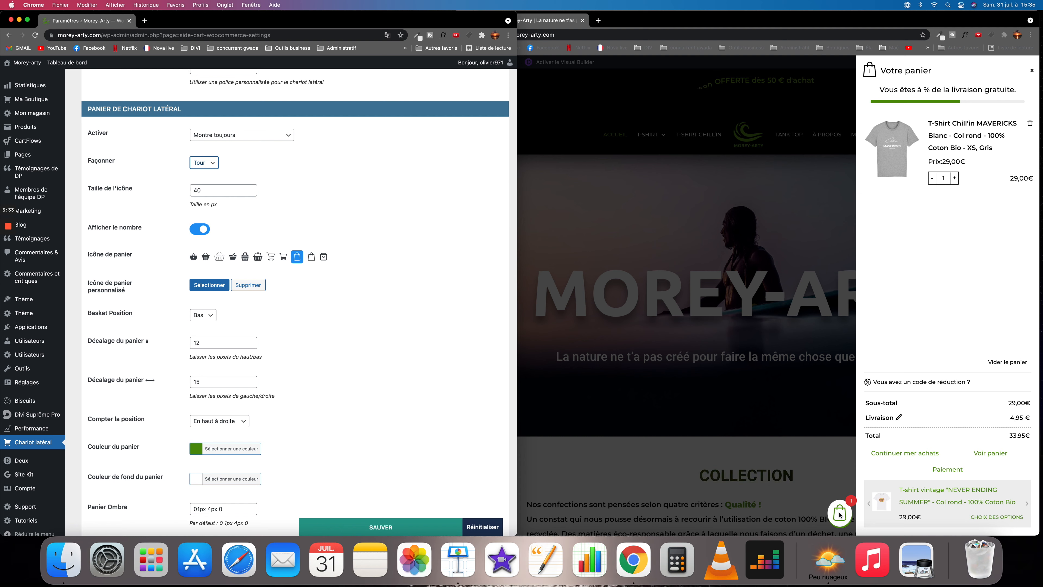
# Step: Save the basket position as Haut, and reload the storefront with the side cart closed to check the basket's placement
pyautogui.click(210, 317)
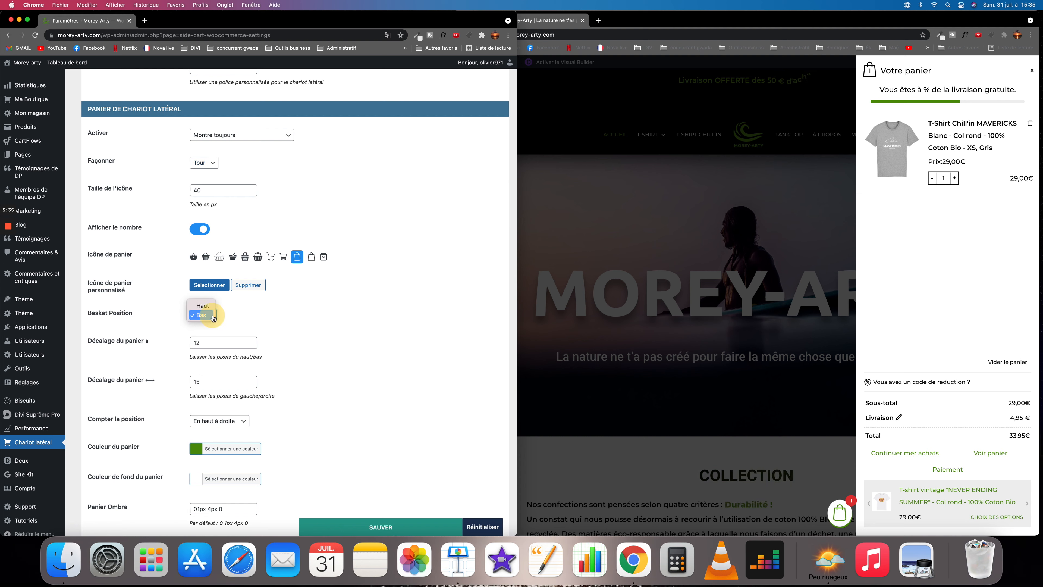
pyautogui.click(203, 306)
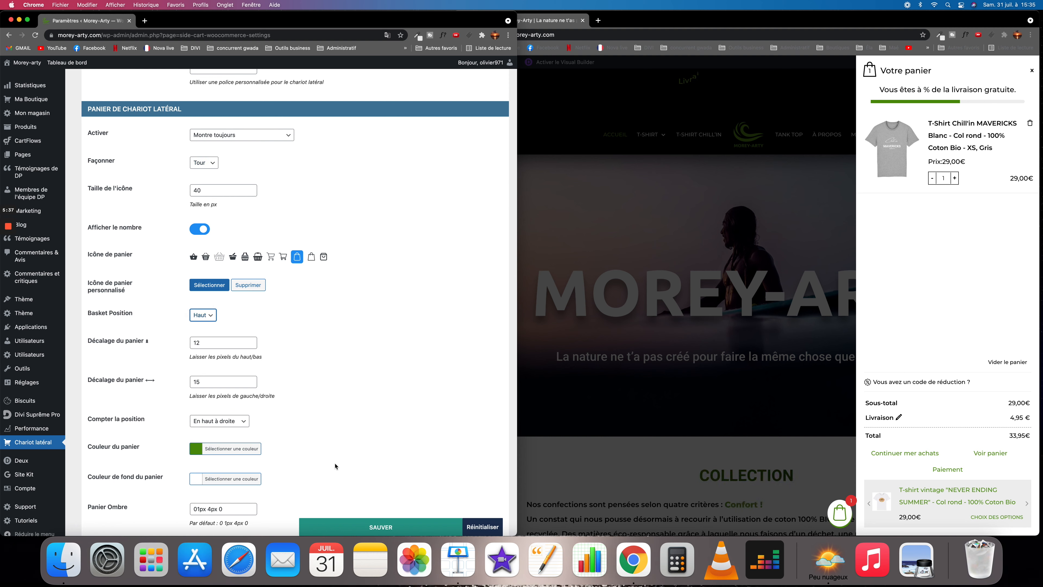
pyautogui.click(381, 529)
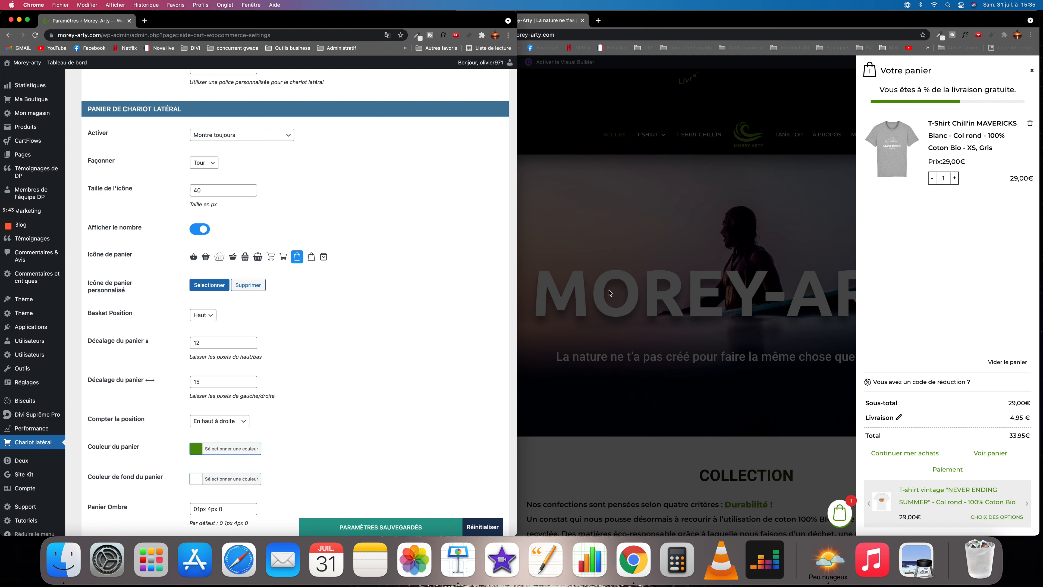
pyautogui.click(610, 292)
pyautogui.click(489, 35)
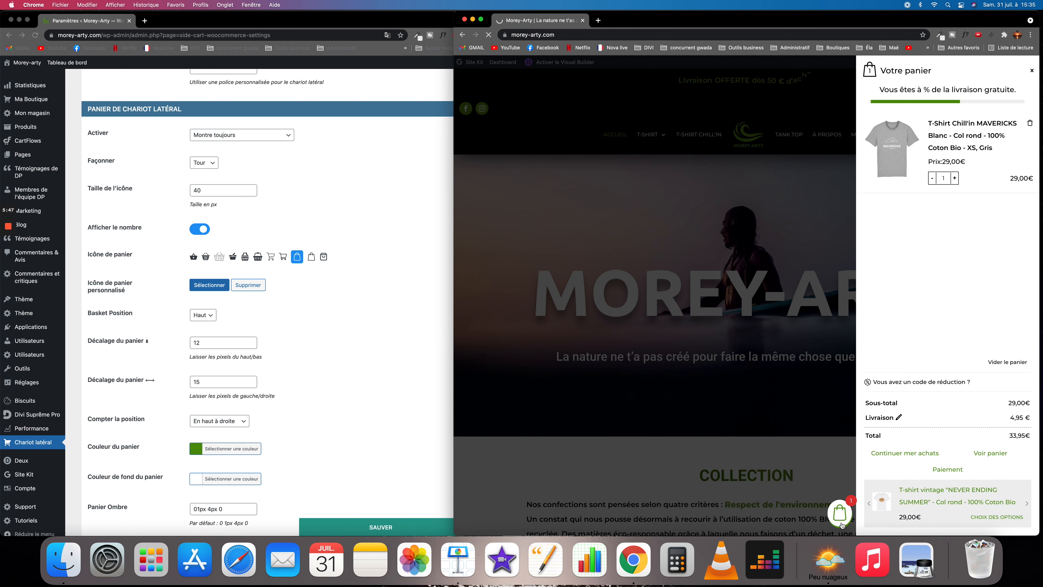
pyautogui.click(1034, 70)
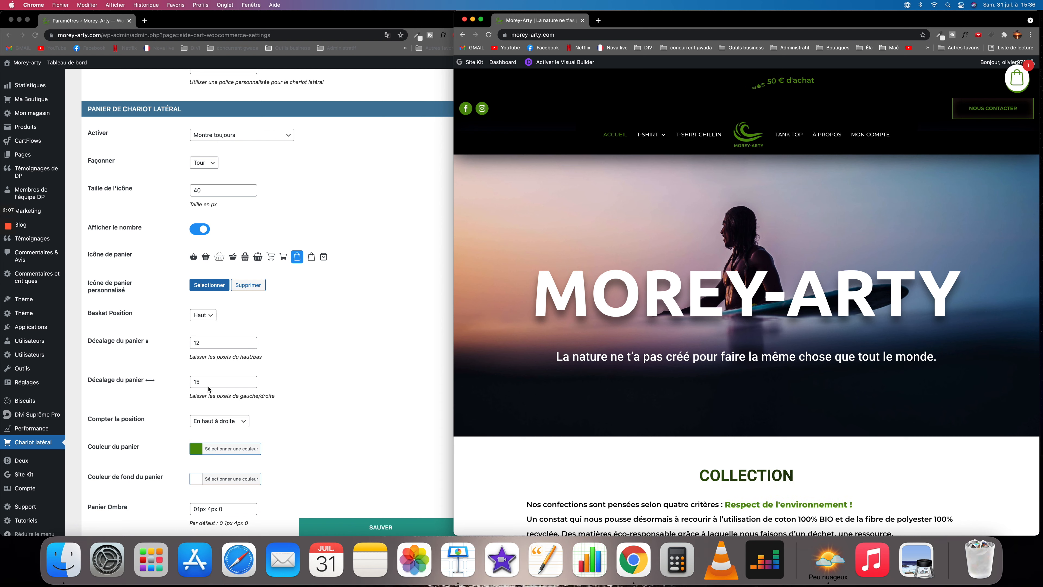
# Step: Save a horizontal basket offset of 25 px and reload the storefront to check it
pyautogui.click(243, 384)
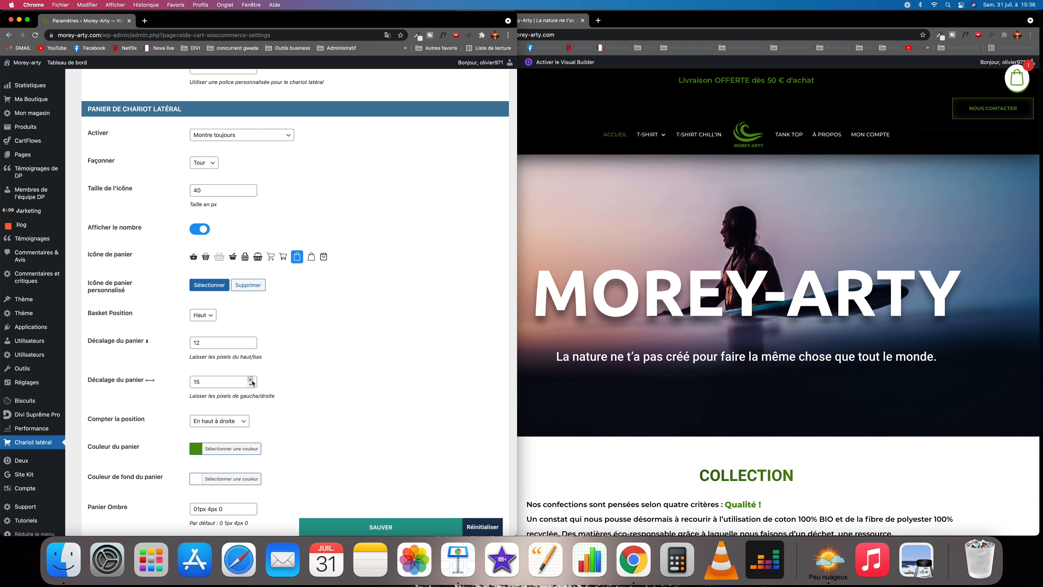
pyautogui.click(251, 380)
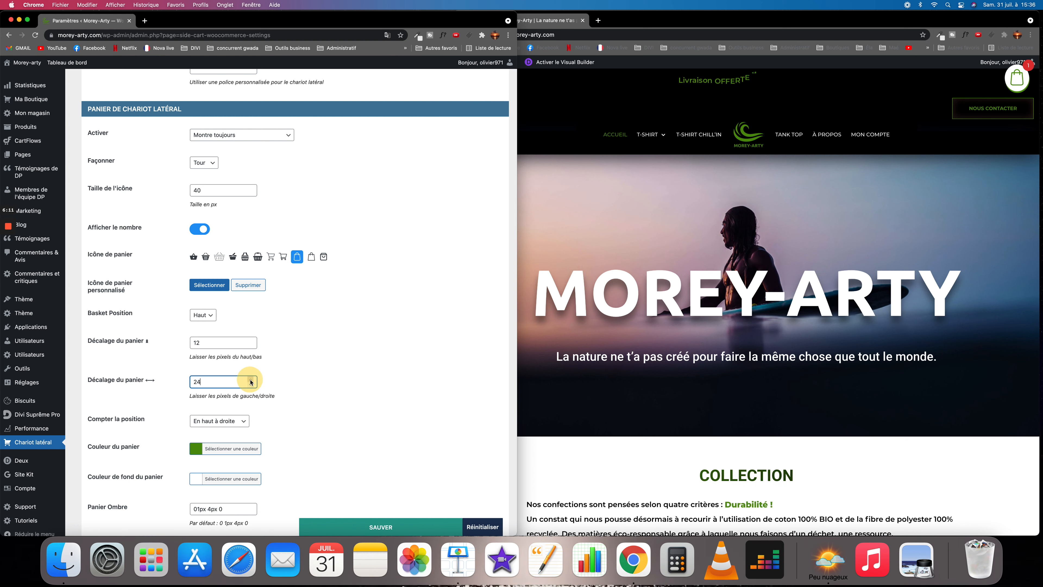
pyautogui.click(250, 380)
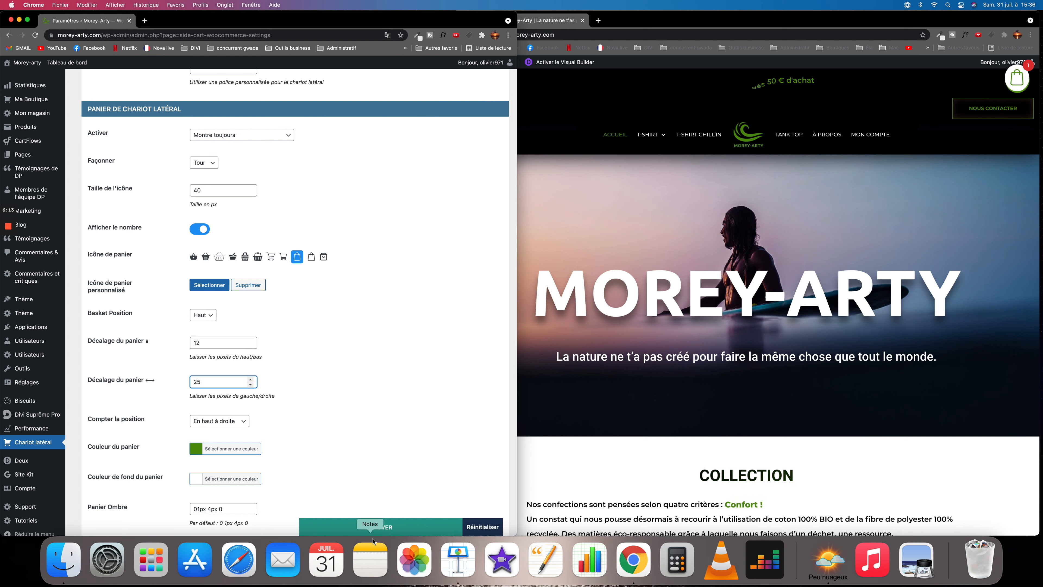
pyautogui.click(375, 527)
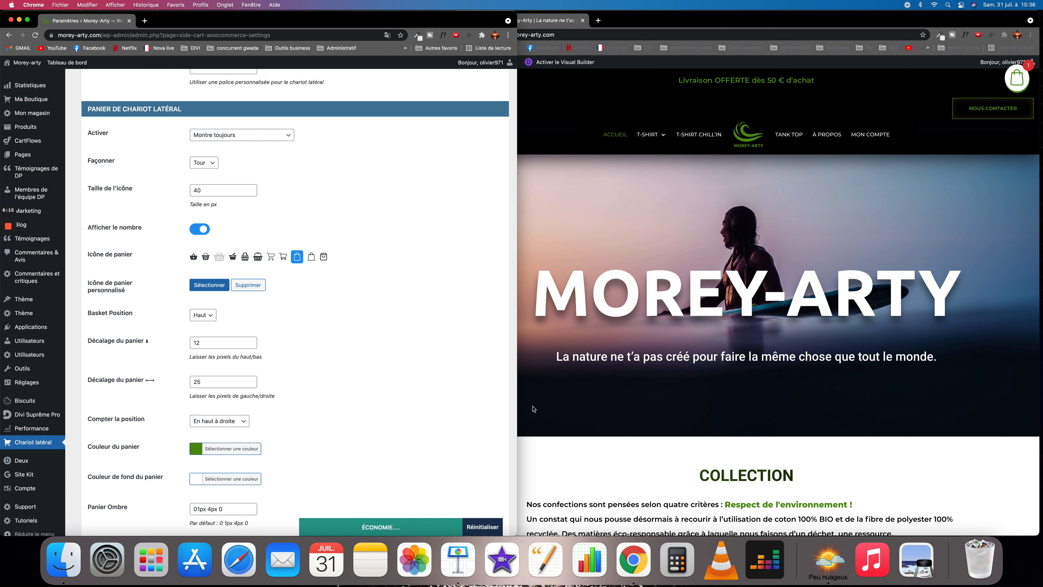
pyautogui.click(553, 347)
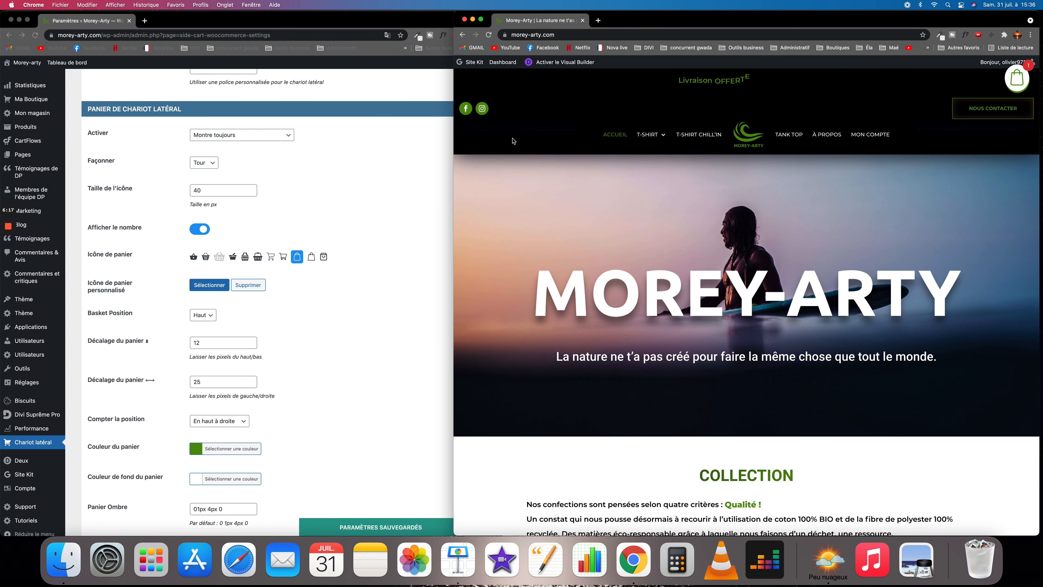
pyautogui.click(489, 35)
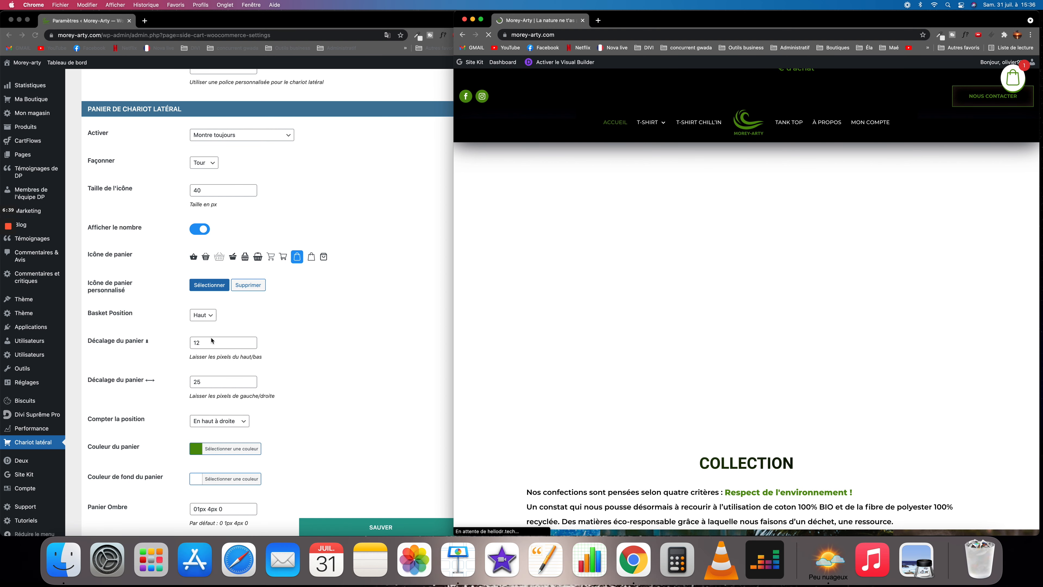
# Step: Save the basket position as Bas and reload the storefront to check the basket's placement
pyautogui.scroll(-3, 218, 317)
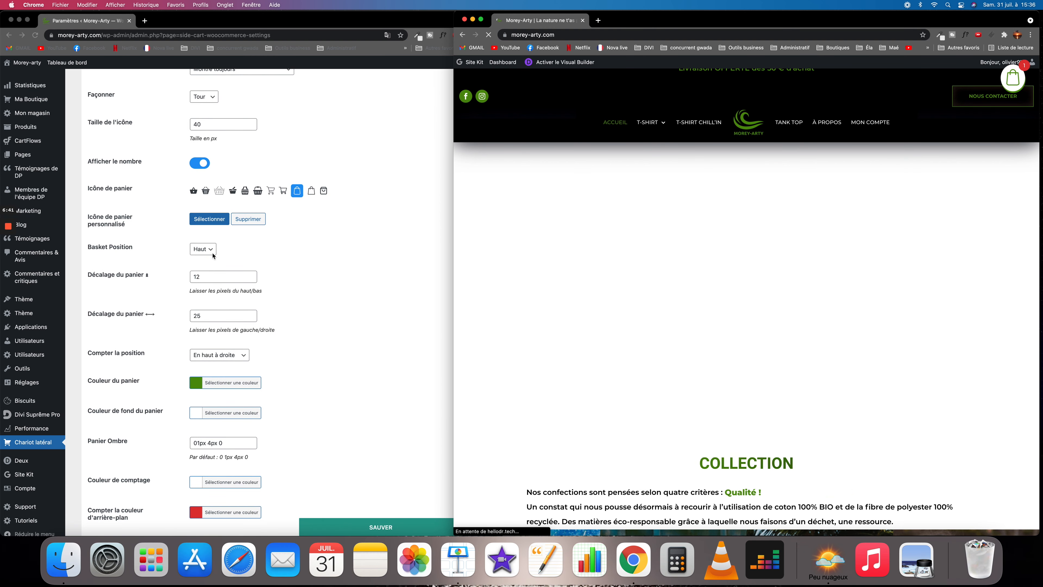
pyautogui.click(213, 251)
pyautogui.click(210, 251)
pyautogui.click(209, 261)
pyautogui.scroll(-3, 321, 342)
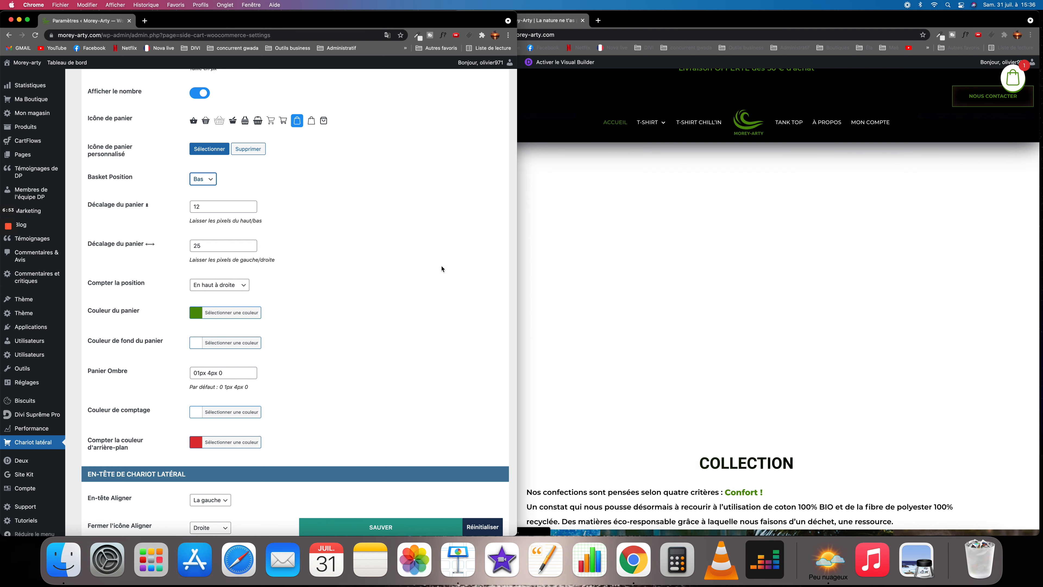
pyautogui.scroll(-1, 450, 263)
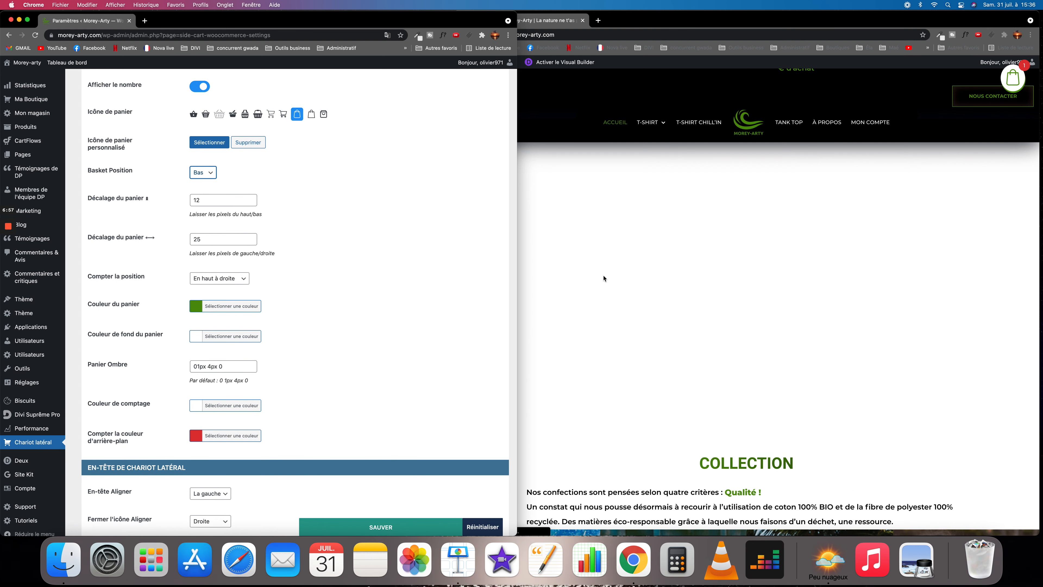
pyautogui.scroll(-3, 296, 338)
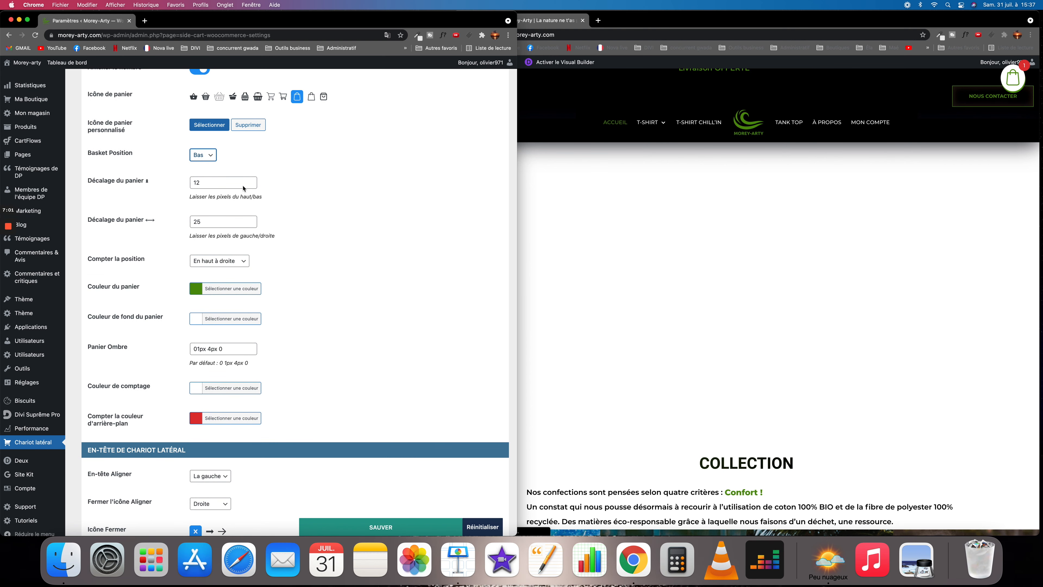
pyautogui.click(381, 529)
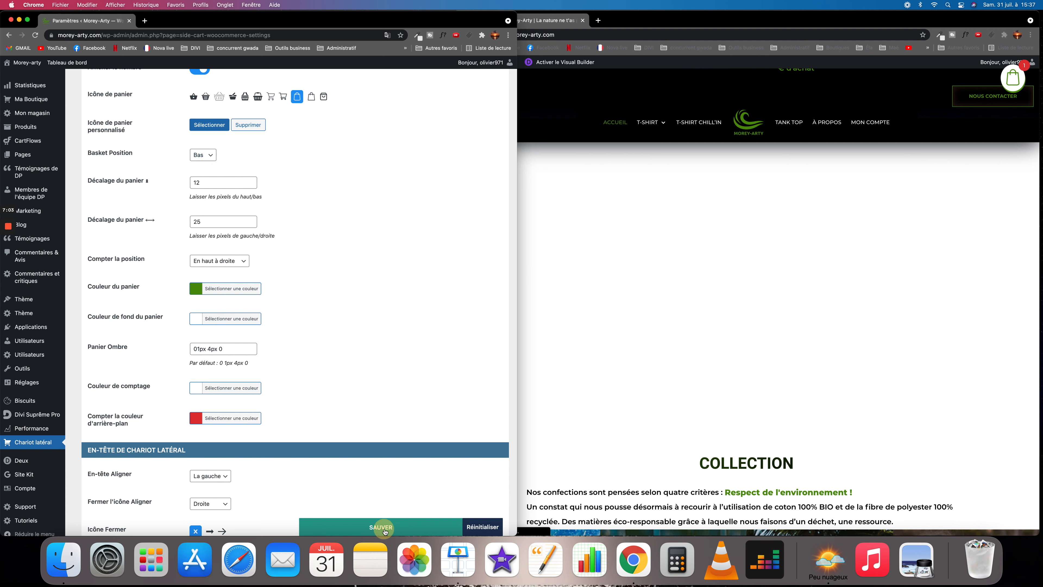
pyautogui.click(648, 295)
pyautogui.click(489, 35)
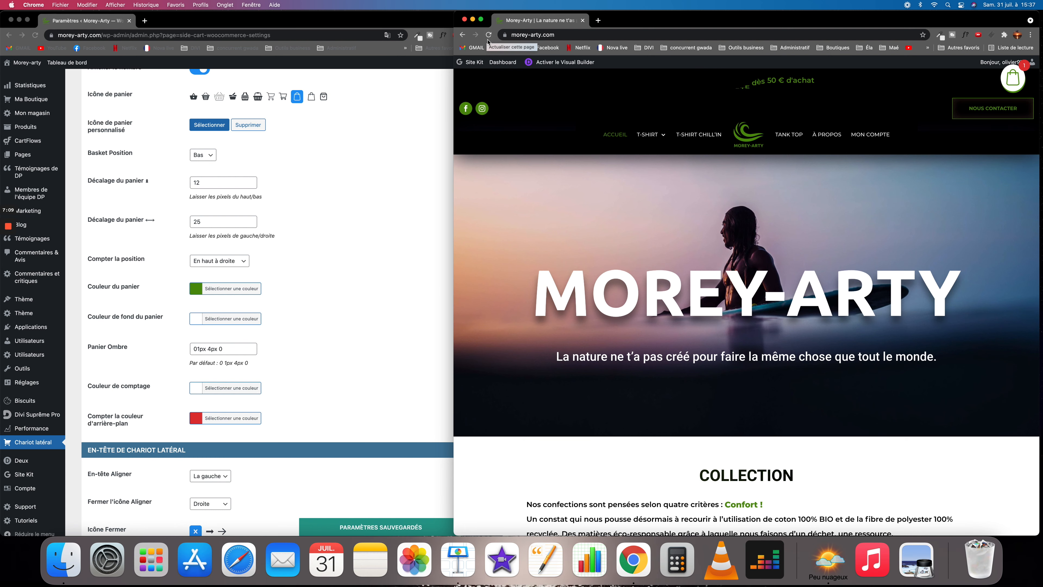
pyautogui.click(489, 37)
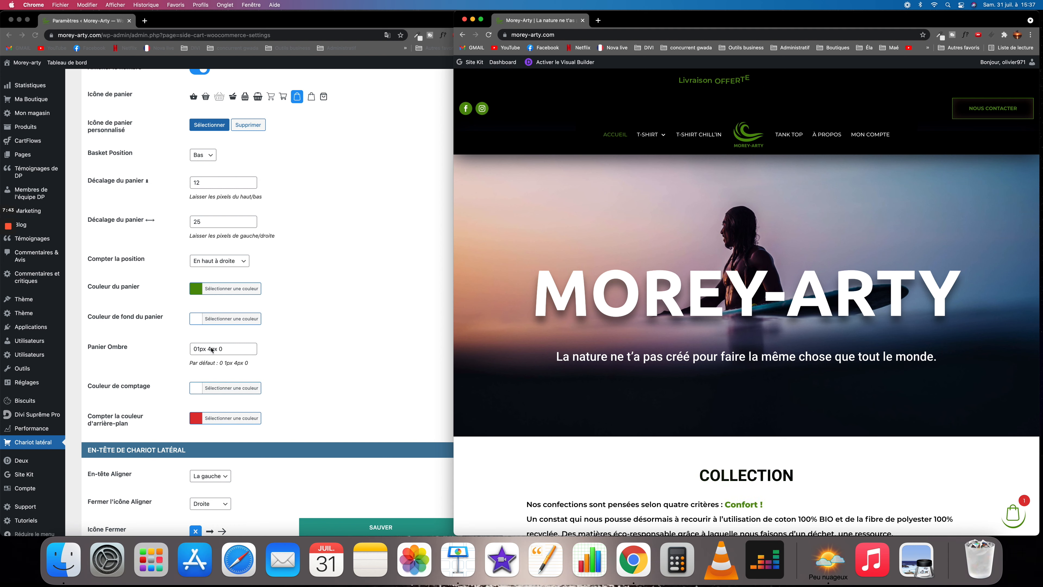
# Step: Open the storefront cart and review the basket colour, side cart header and body style settings against it
pyautogui.scroll(-1, 323, 383)
pyautogui.scroll(-1, 323, 385)
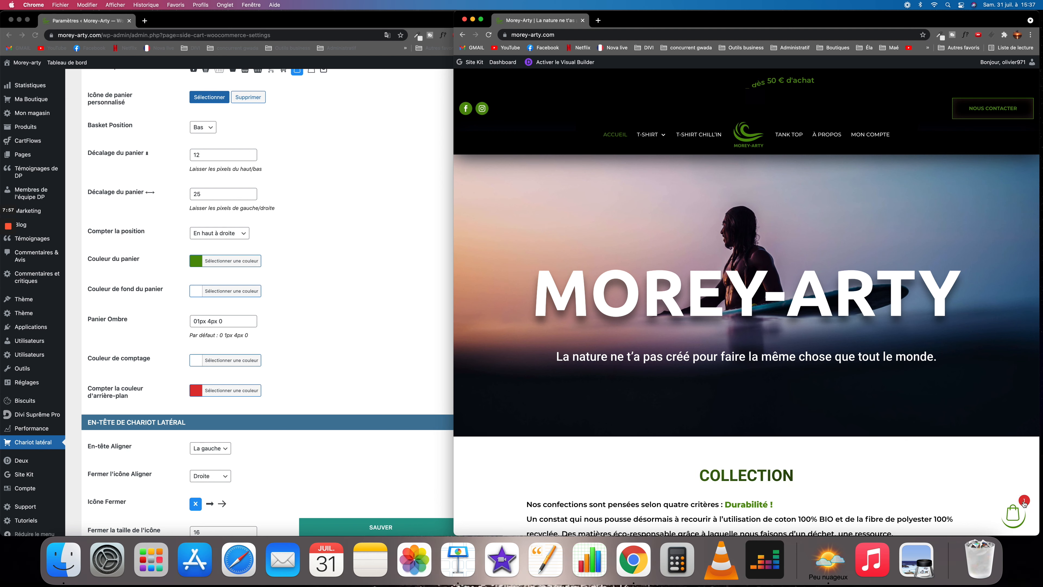
pyautogui.scroll(-5, 267, 453)
pyautogui.scroll(-4, 267, 453)
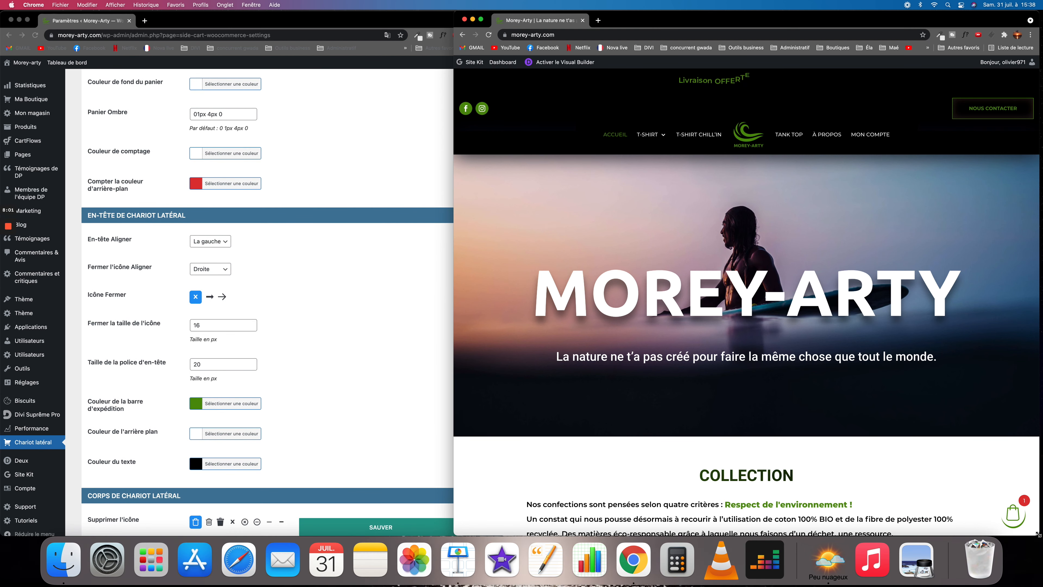
pyautogui.click(1013, 514)
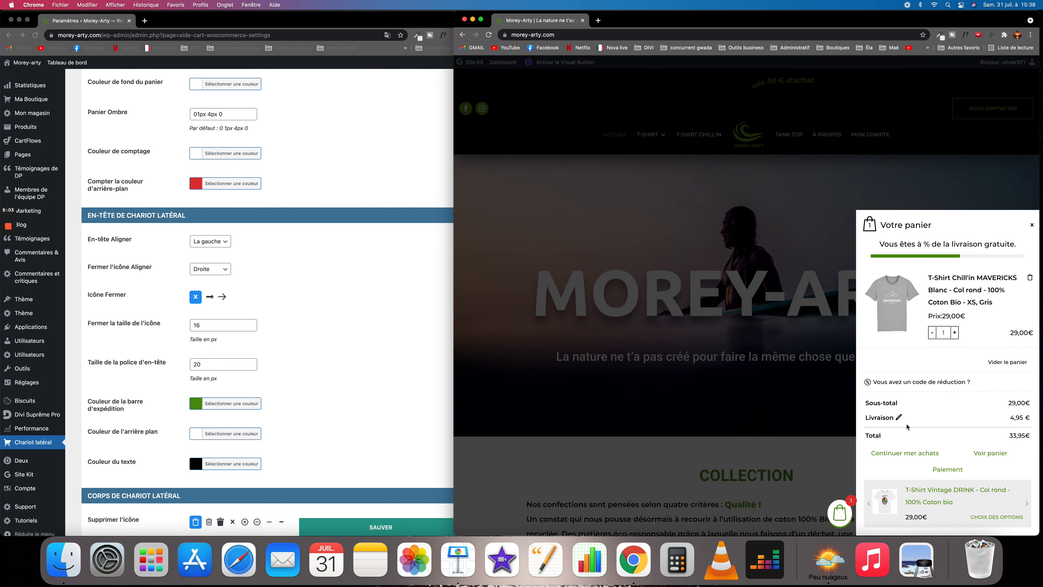
pyautogui.scroll(-2, 94, 217)
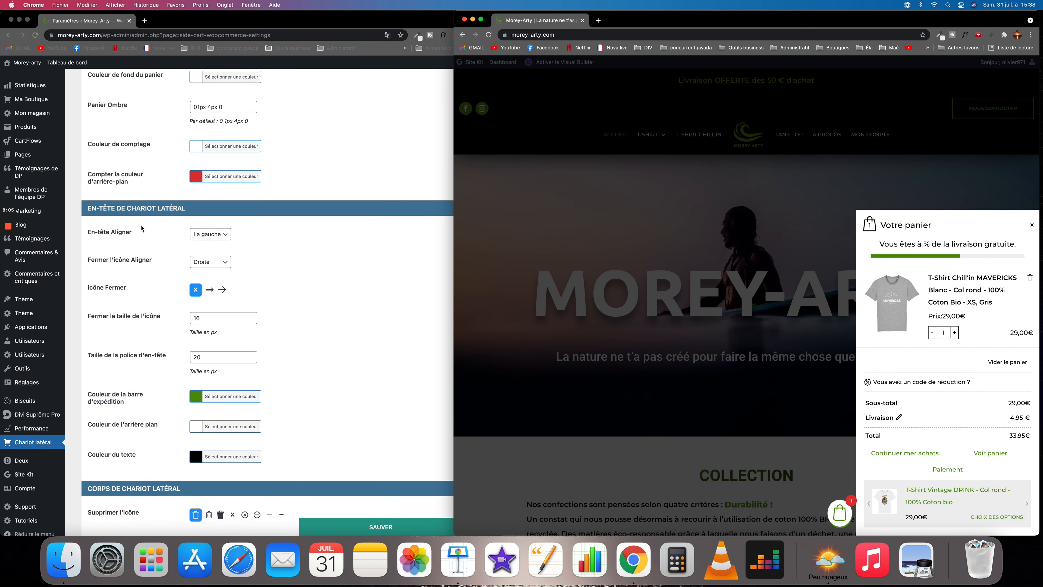
pyautogui.scroll(-1, 142, 229)
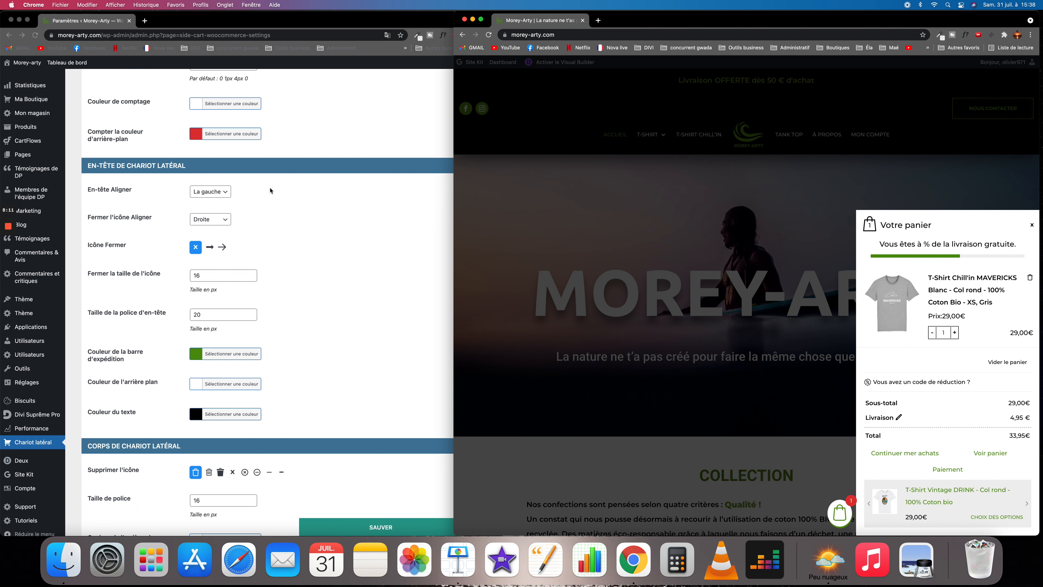
pyautogui.click(227, 195)
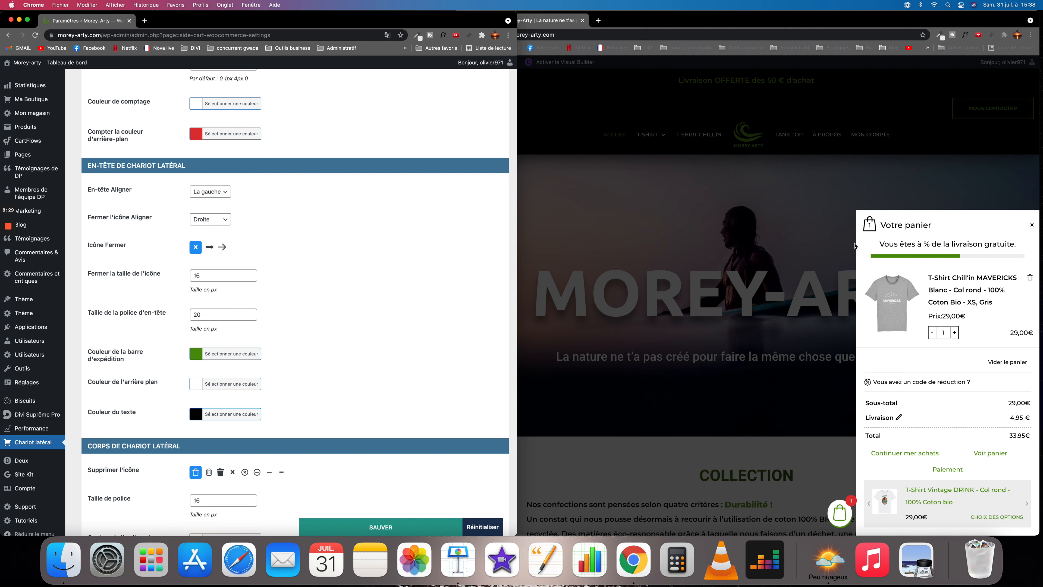
pyautogui.scroll(-5, 321, 303)
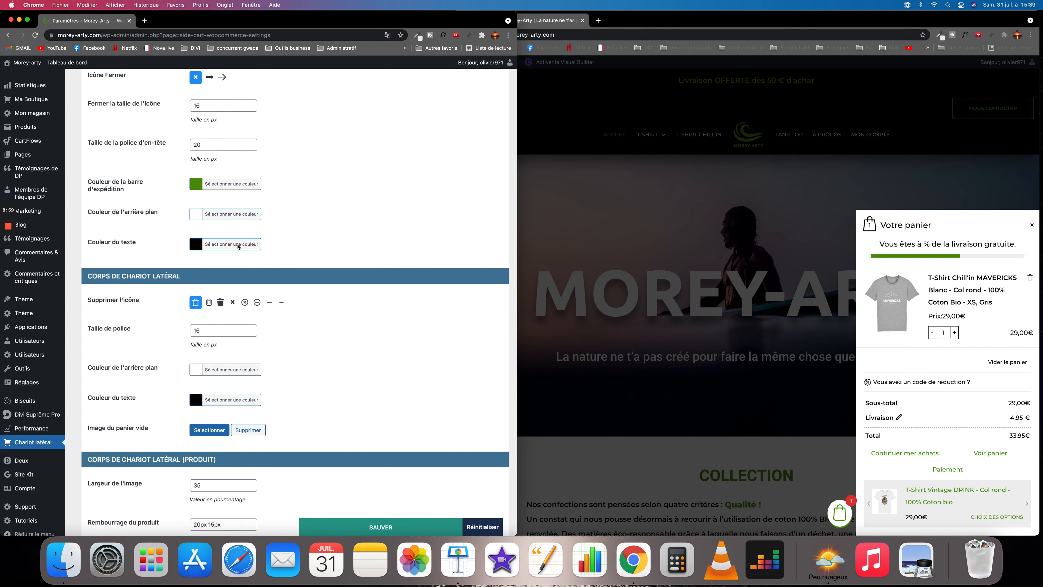
# Step: Return to the general settings and look over the cart's text labels and URLs
pyautogui.scroll(20, 152, 139)
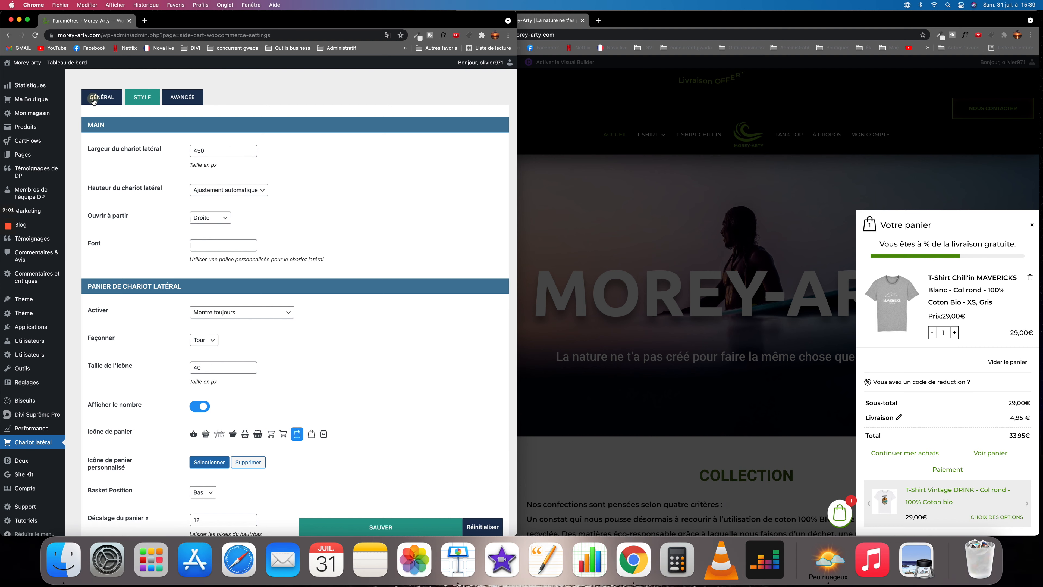
pyautogui.click(99, 98)
pyautogui.scroll(-20, 146, 280)
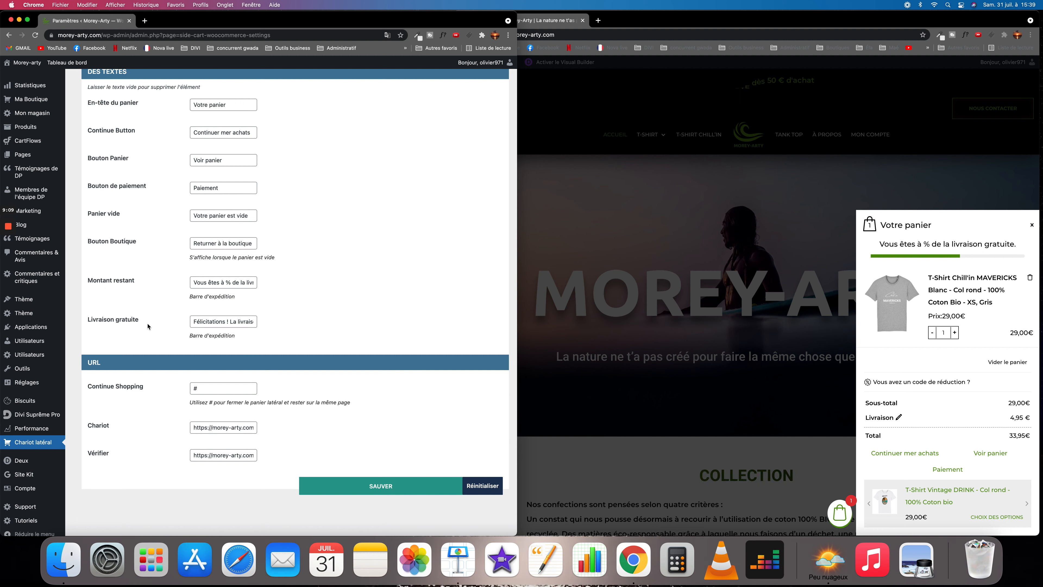
# Step: Read the full shipping bar texts for the remaining amount and free delivery in the general settings
pyautogui.moveTo(210, 321); pyautogui.dragTo(311, 328)
pyautogui.moveTo(201, 282); pyautogui.dragTo(284, 282)
pyautogui.moveTo(212, 282); pyautogui.dragTo(168, 284)
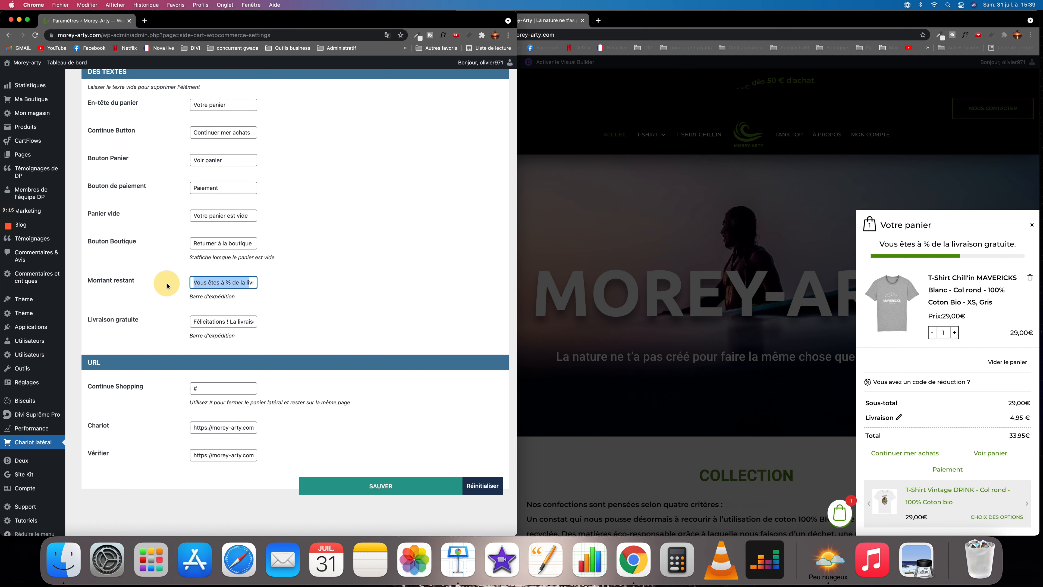
pyautogui.moveTo(236, 283); pyautogui.dragTo(279, 287)
pyautogui.scroll(1, 310, 289)
pyautogui.scroll(15, 310, 289)
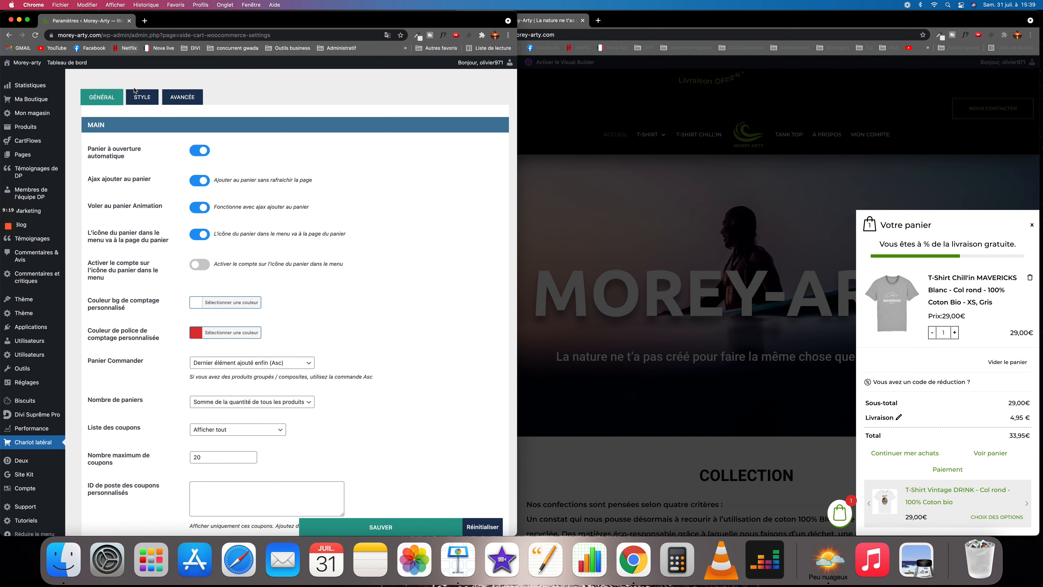
# Step: Review the side cart's header, body and product style settings against the open storefront cart
pyautogui.click(142, 101)
pyautogui.scroll(-15, 303, 335)
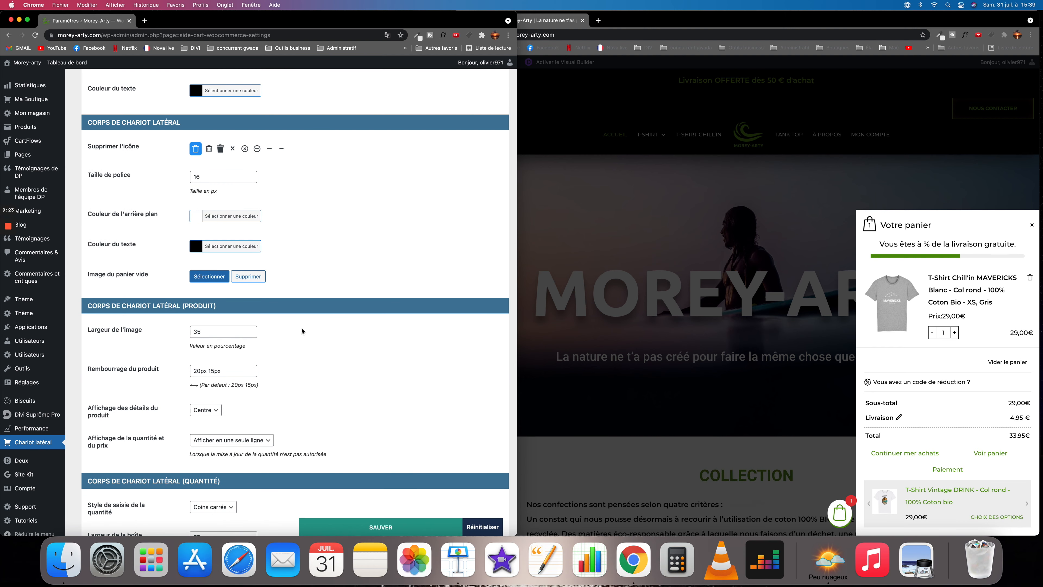
pyautogui.scroll(3, 302, 331)
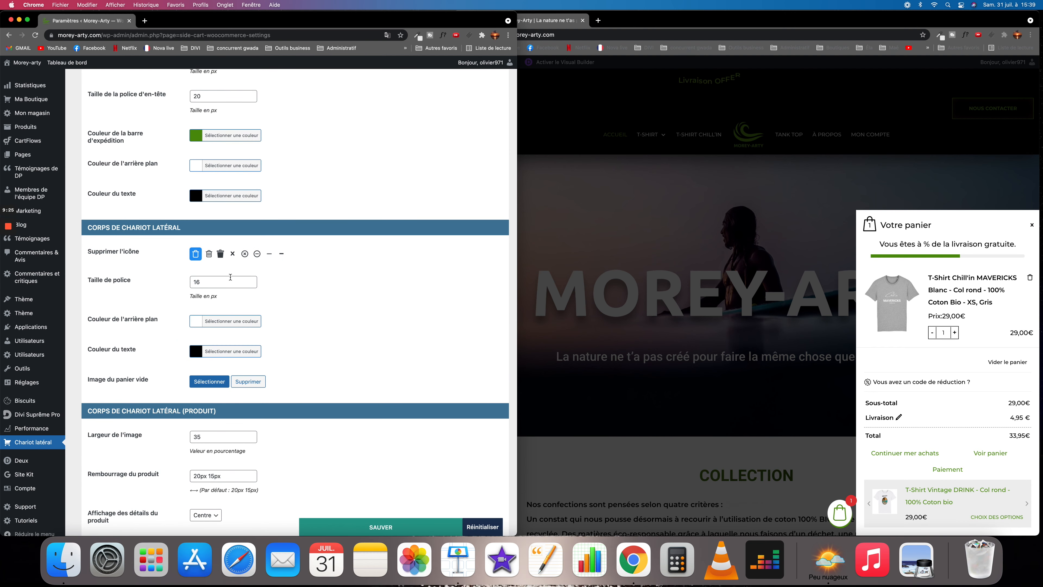
pyautogui.scroll(5, 231, 279)
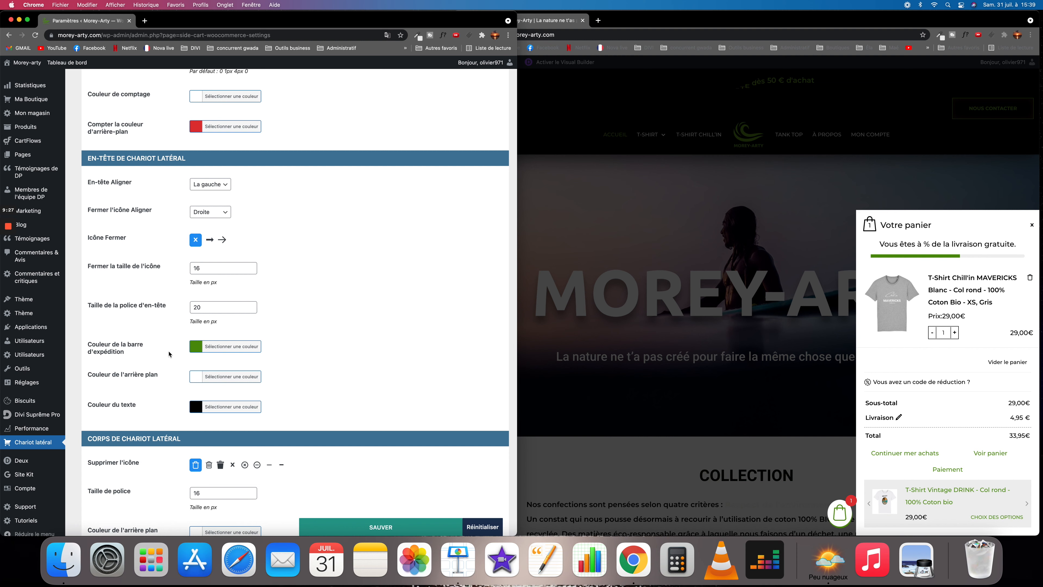
pyautogui.scroll(-5, 171, 351)
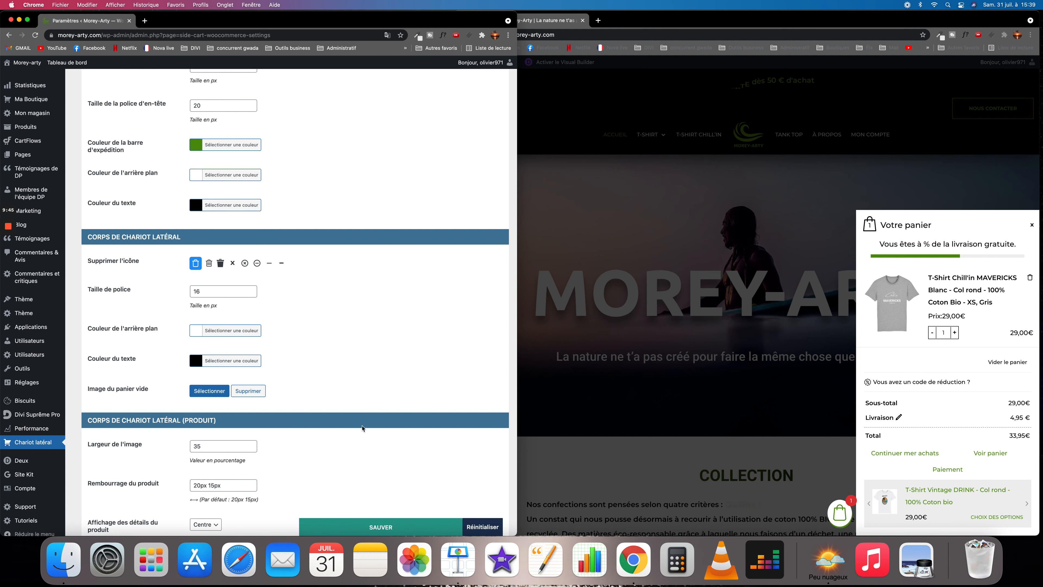
pyautogui.scroll(-5, 361, 426)
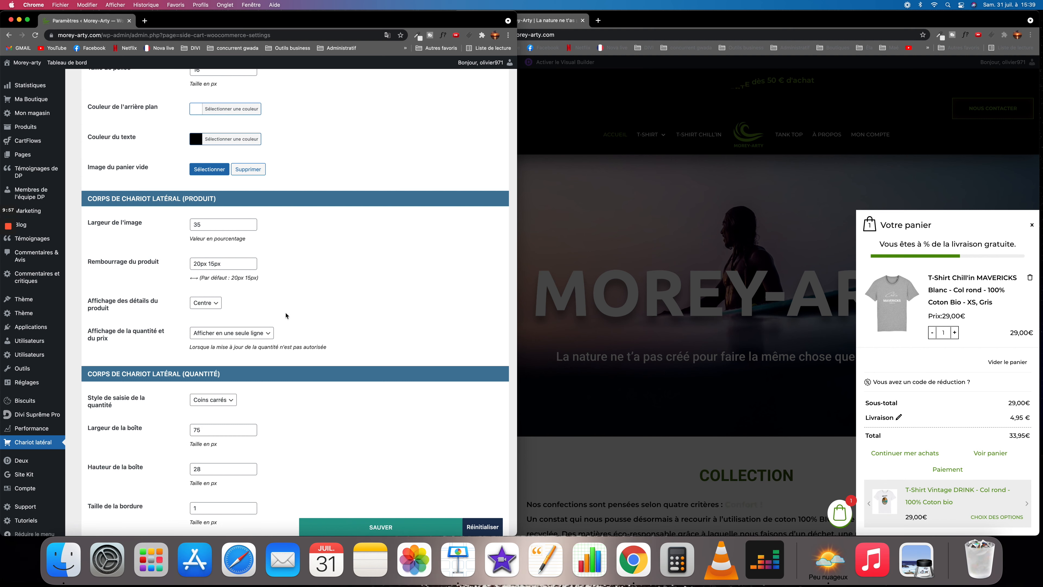
pyautogui.scroll(5, 286, 315)
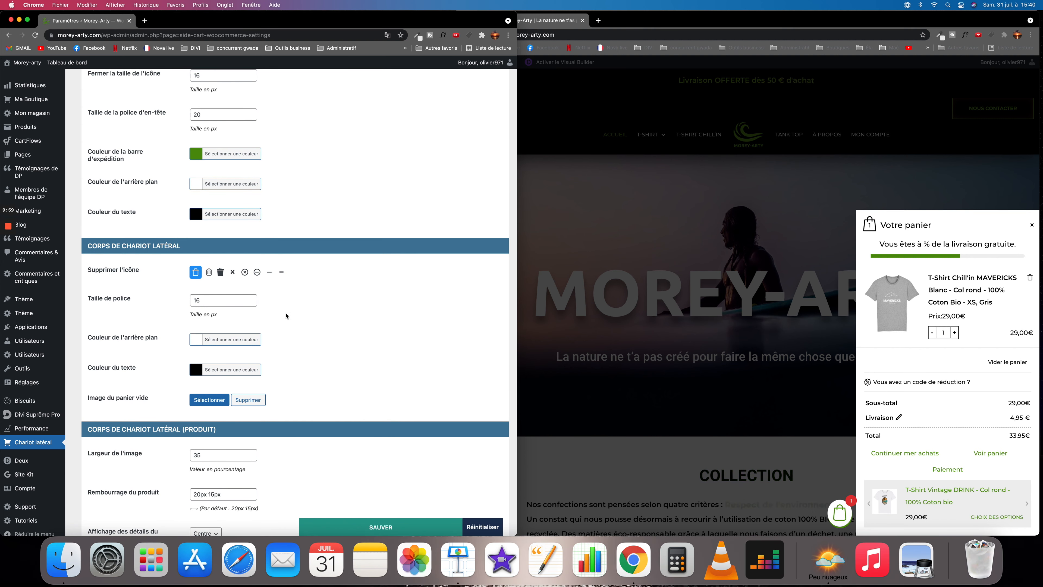
pyautogui.scroll(-1, 287, 316)
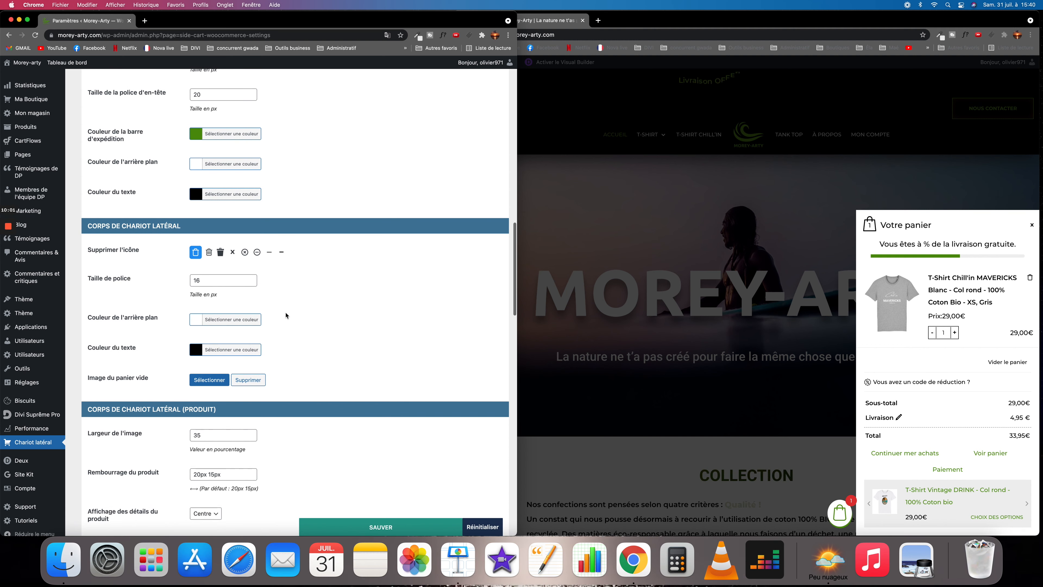
pyautogui.scroll(-3, 258, 389)
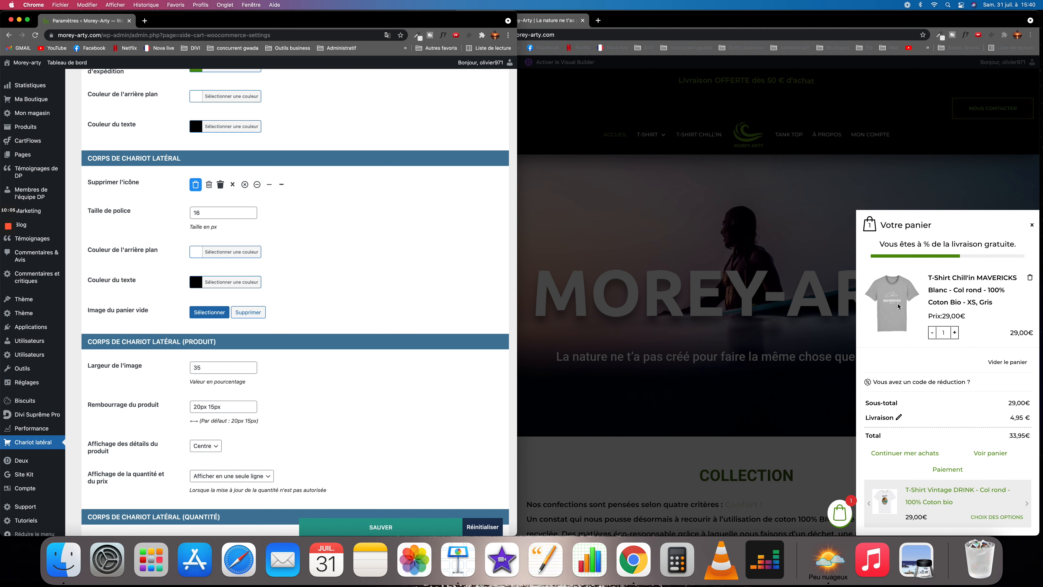
# Step: Set the quantity box border colour to red #dd3333 in the side cart's style settings and save
pyautogui.scroll(-15, 367, 436)
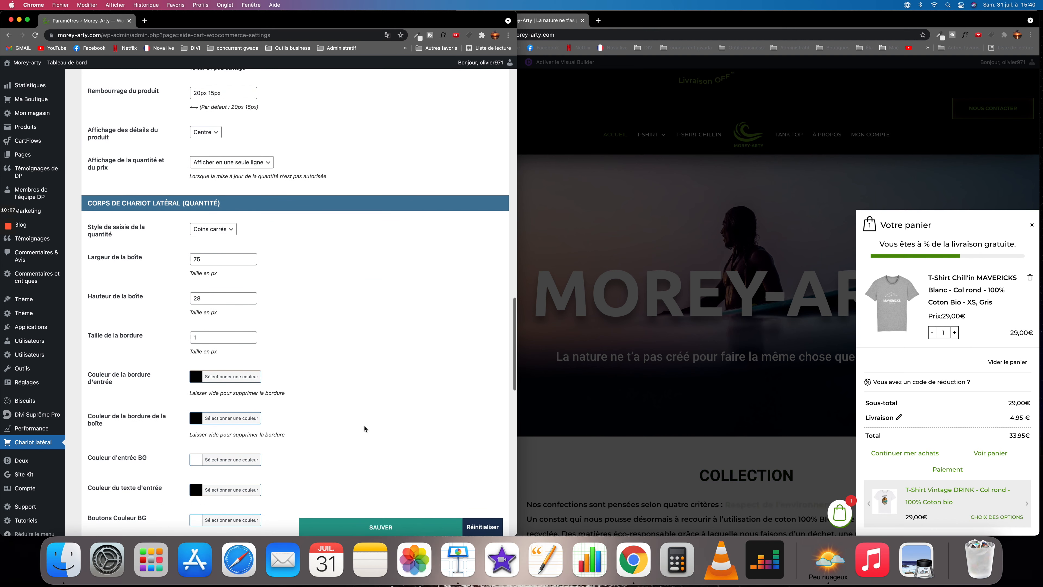
pyautogui.scroll(-2, 154, 215)
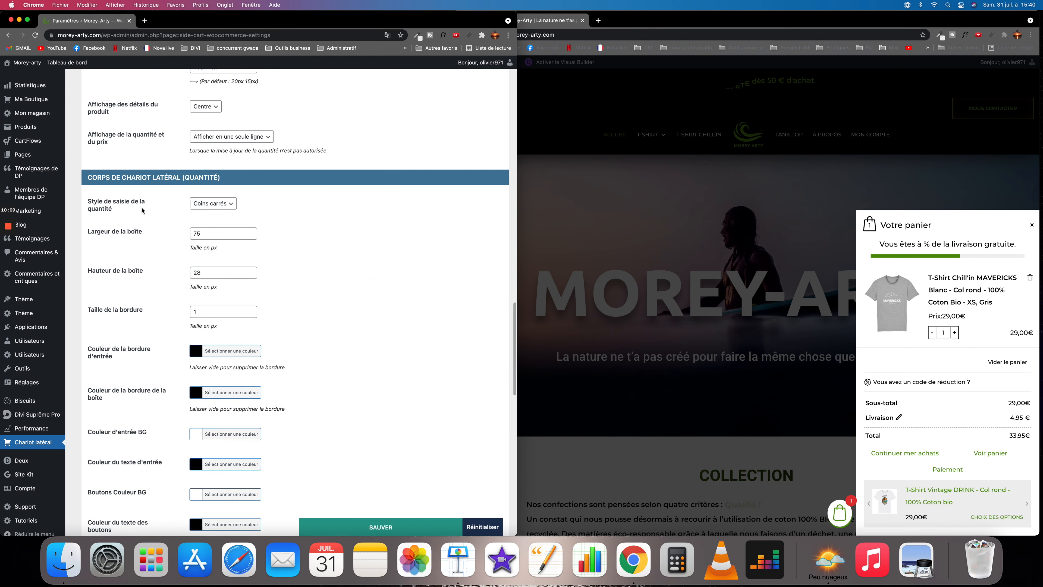
pyautogui.scroll(-3, 143, 211)
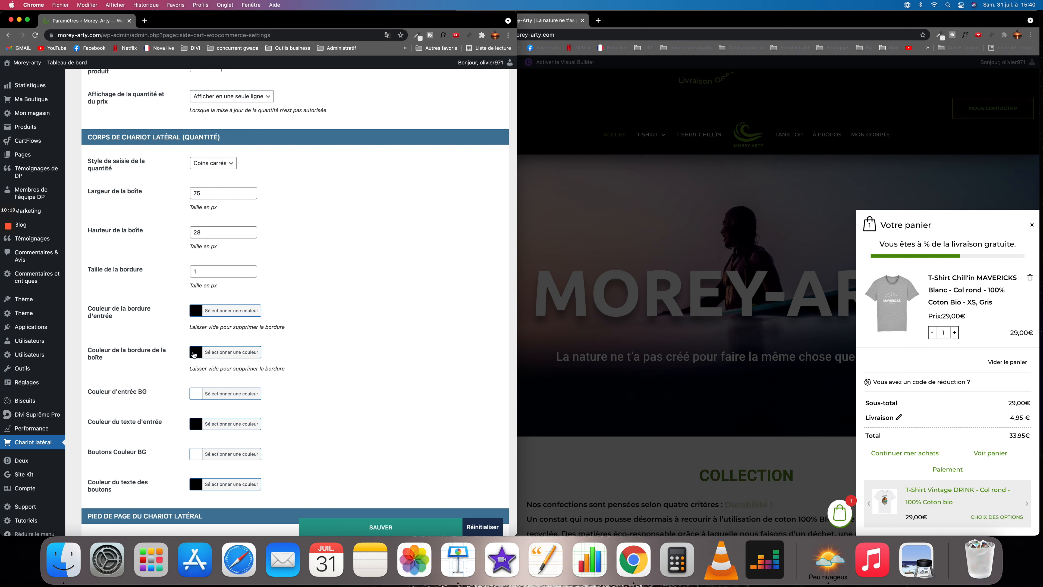
pyautogui.click(222, 352)
pyautogui.click(216, 447)
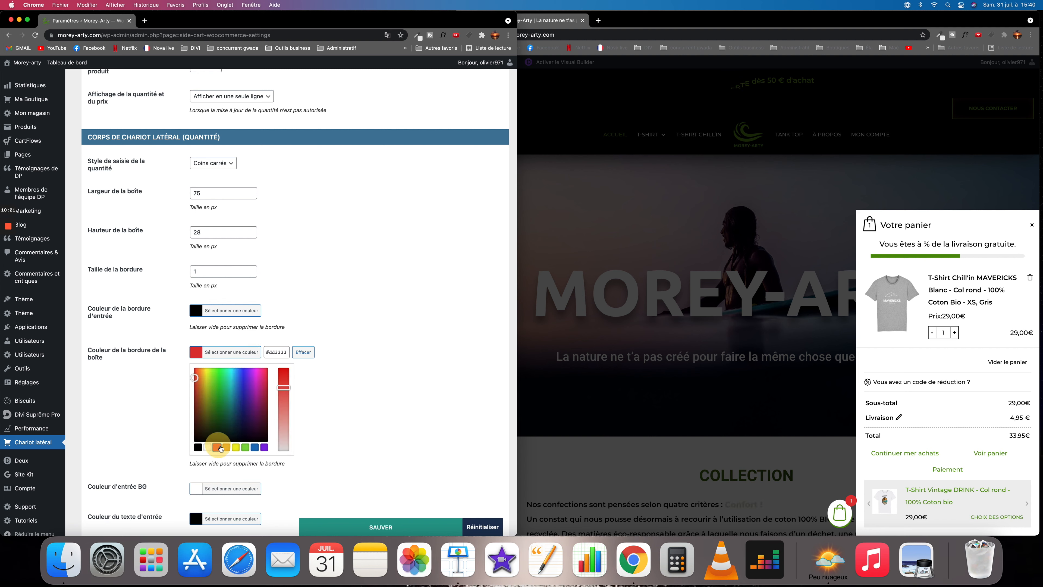
pyautogui.click(381, 527)
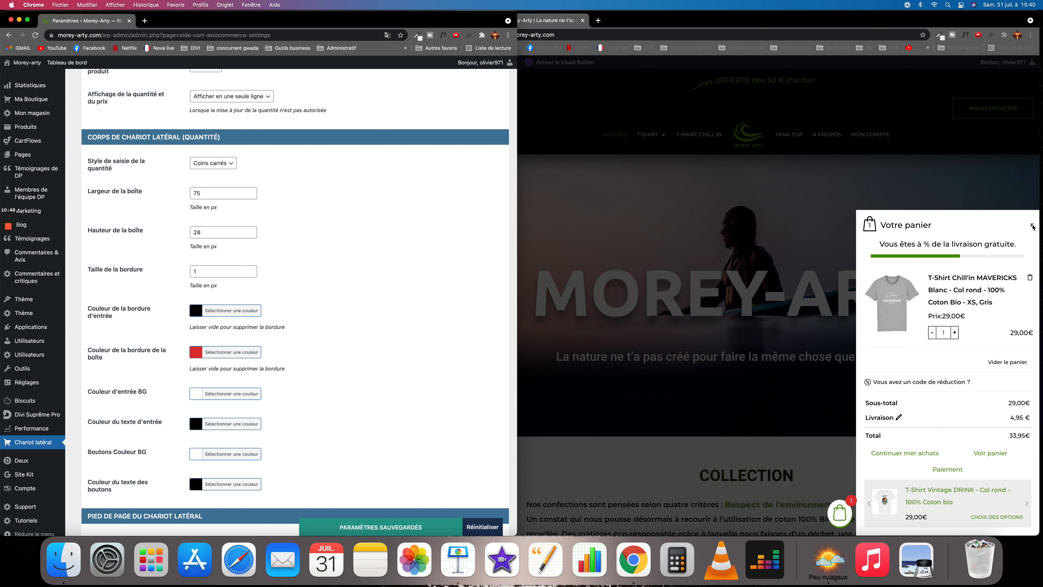
# Step: Close the storefront cart, reload the page and reopen the cart to check the quantity box border
pyautogui.click(1033, 227)
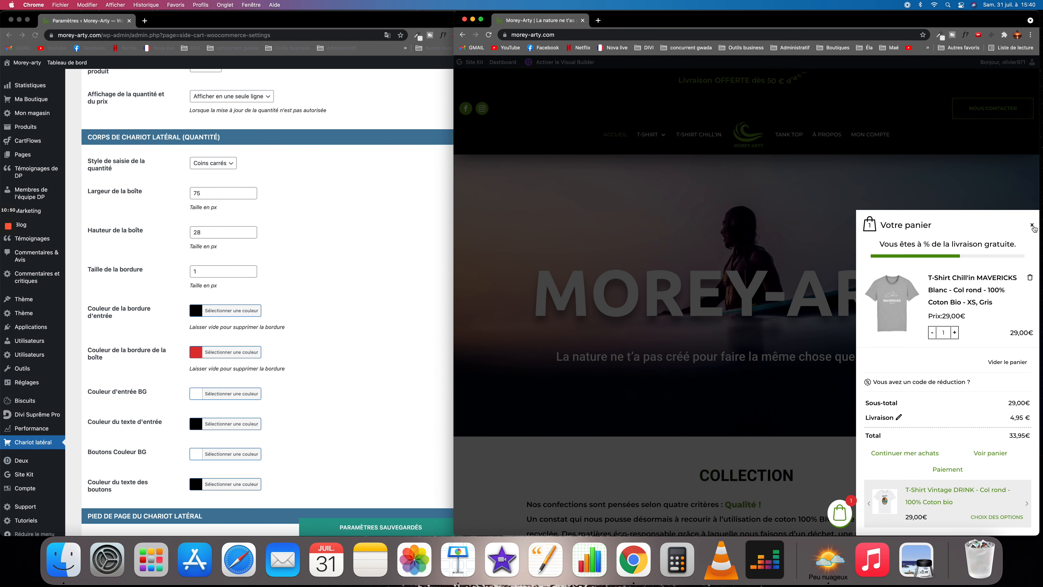
pyautogui.click(1032, 227)
pyautogui.press('super+r')
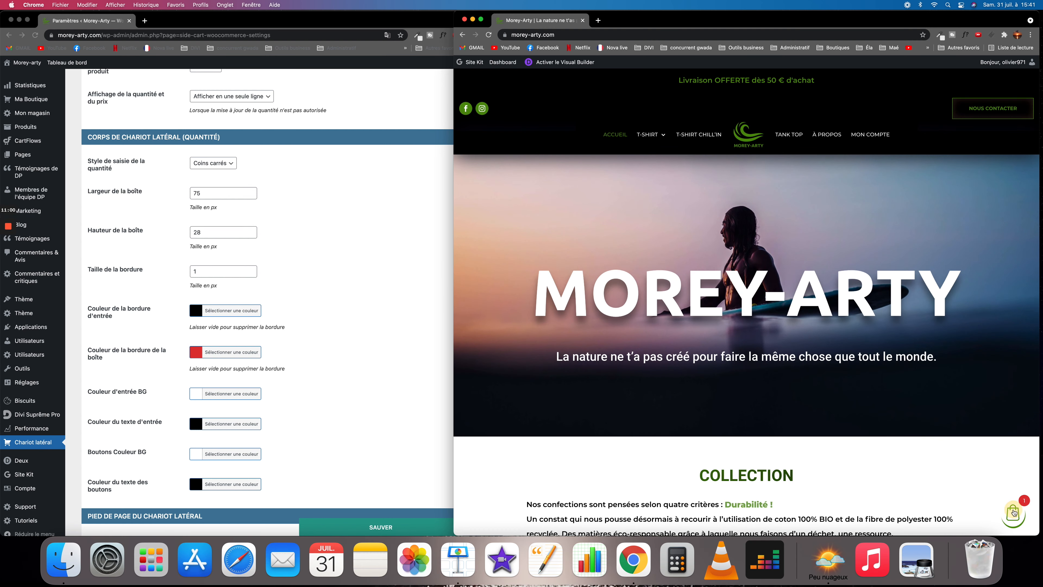
pyautogui.click(1013, 512)
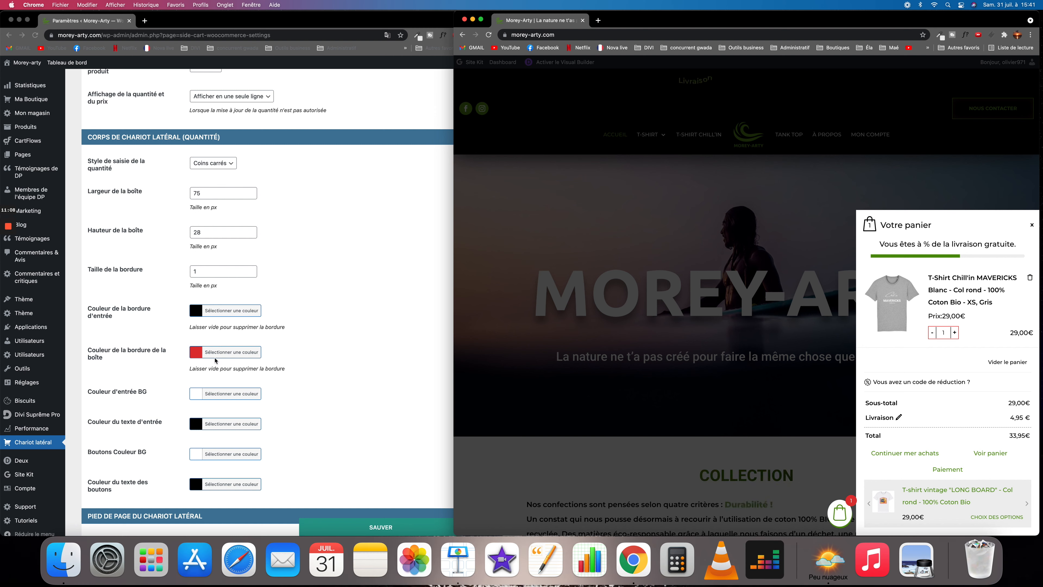
# Step: Set the quantity box border colour back to black #000000
pyautogui.scroll(-1, 236, 354)
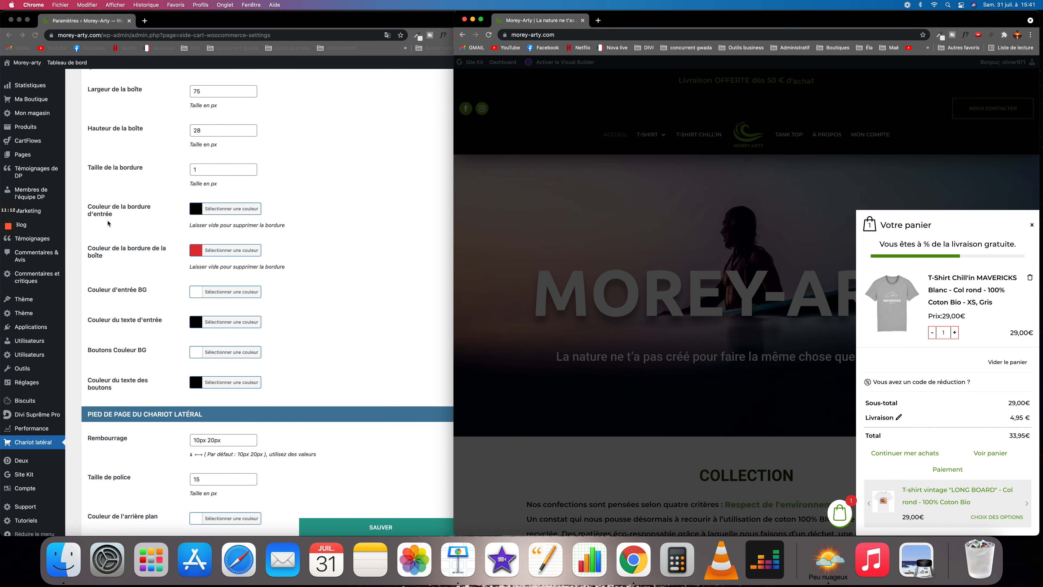
pyautogui.click(200, 255)
pyautogui.click(200, 254)
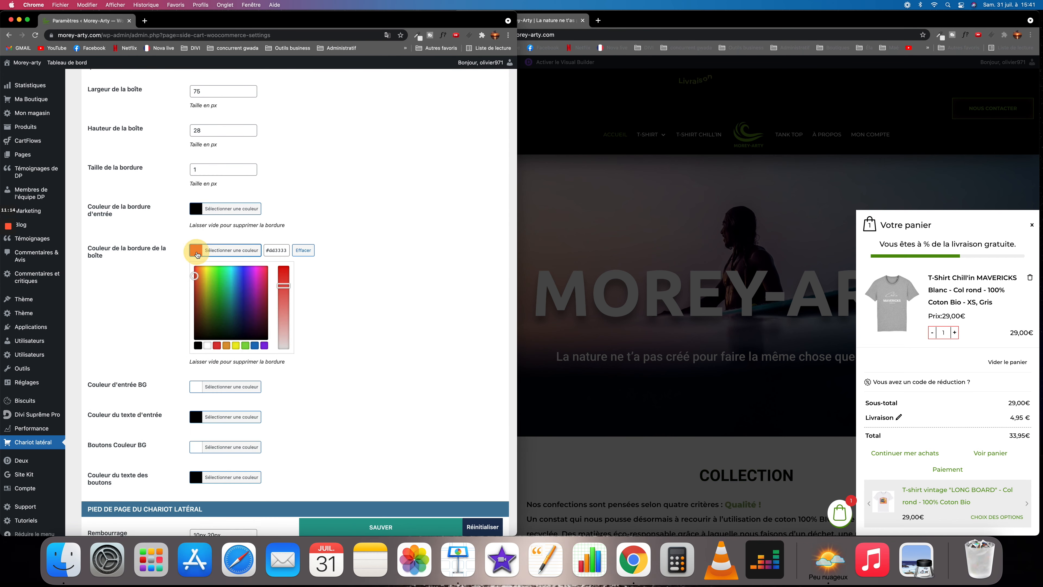
pyautogui.click(198, 347)
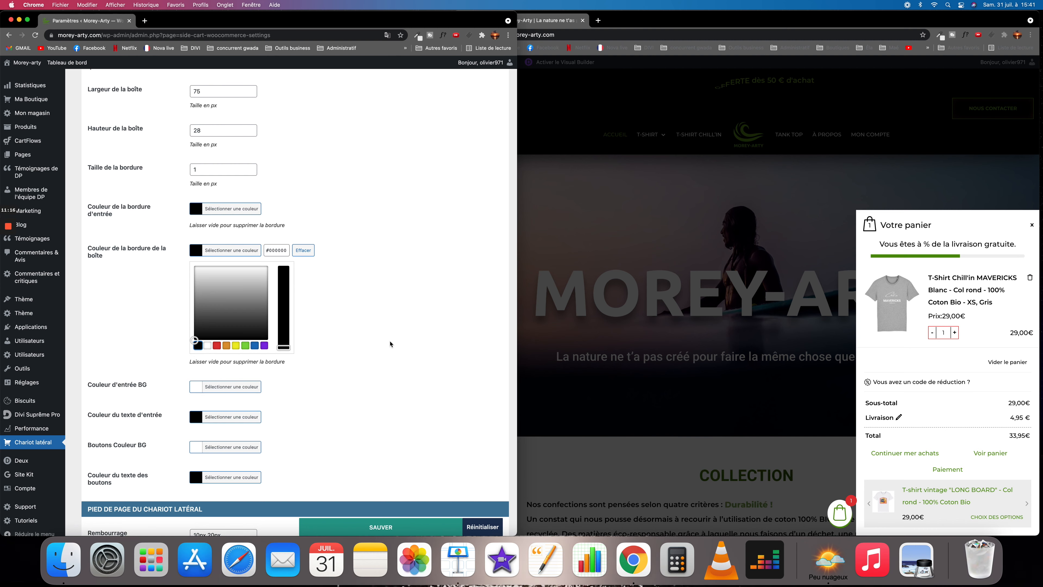
# Step: Reorder the side cart footer buttons as Continue Shopping, Vérifier, Voir le panier
pyautogui.scroll(-3, 398, 364)
pyautogui.scroll(-6, 393, 369)
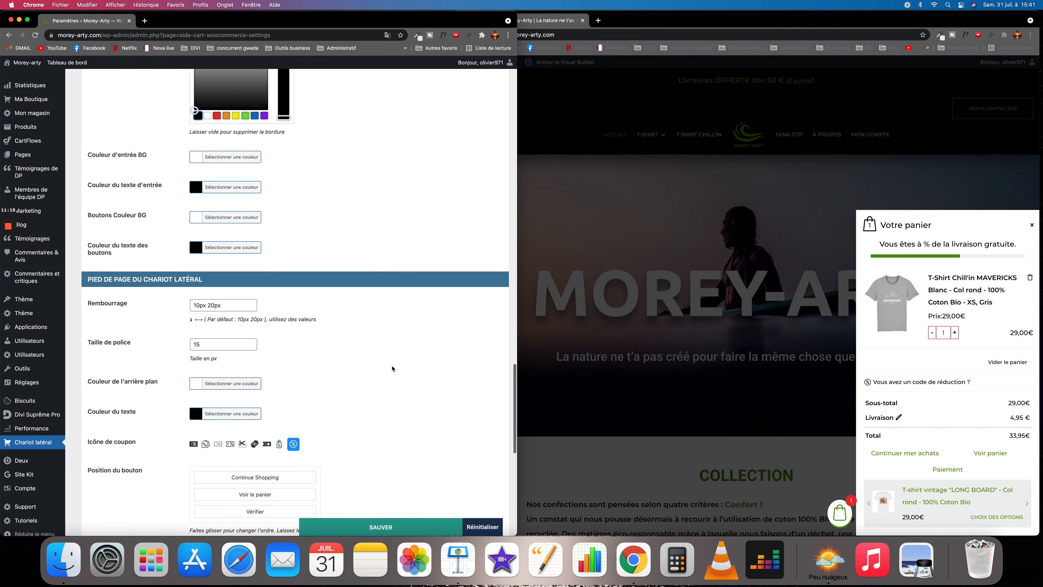
pyautogui.scroll(-1, 377, 377)
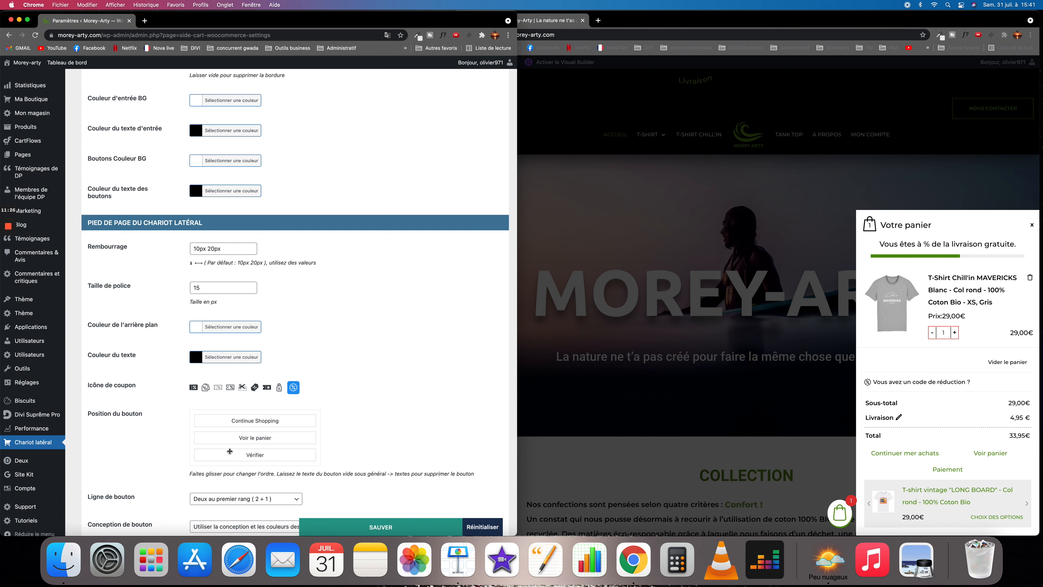
pyautogui.moveTo(231, 455)
pyautogui.mouseDown()
pyautogui.moveTo(223, 421)
pyautogui.moveTo(226, 436)
pyautogui.mouseUp()
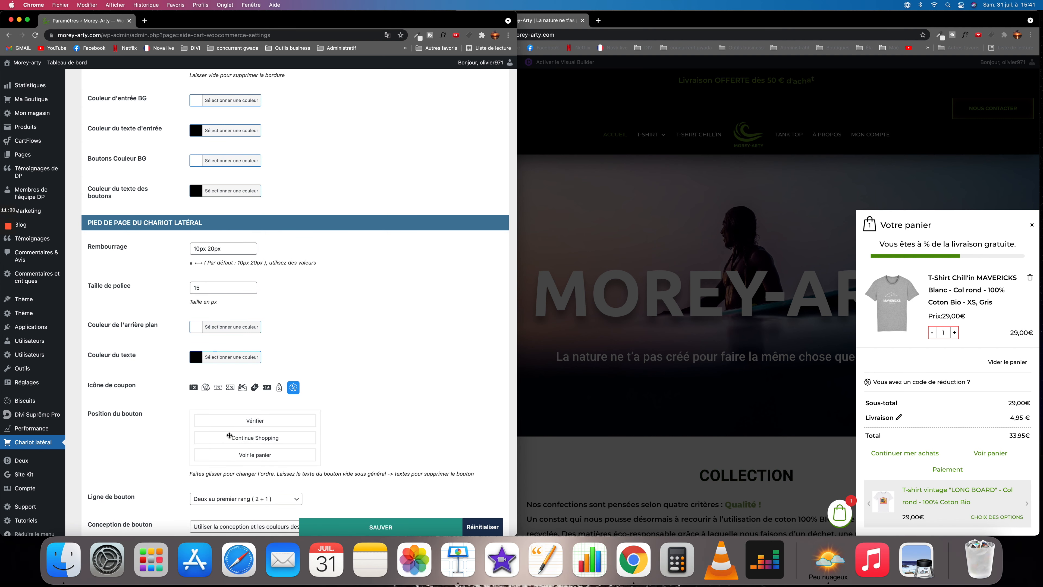
pyautogui.scroll(-3, 229, 437)
pyautogui.moveTo(225, 343); pyautogui.dragTo(225, 325)
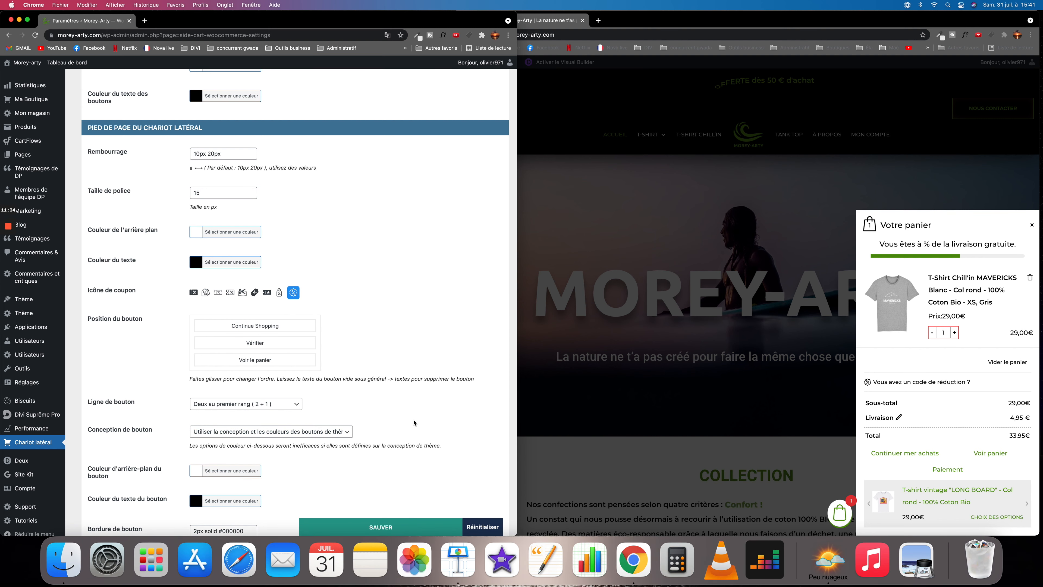
# Step: Look over the footer button and suggested products settings, and save the style settings
pyautogui.scroll(-4, 414, 422)
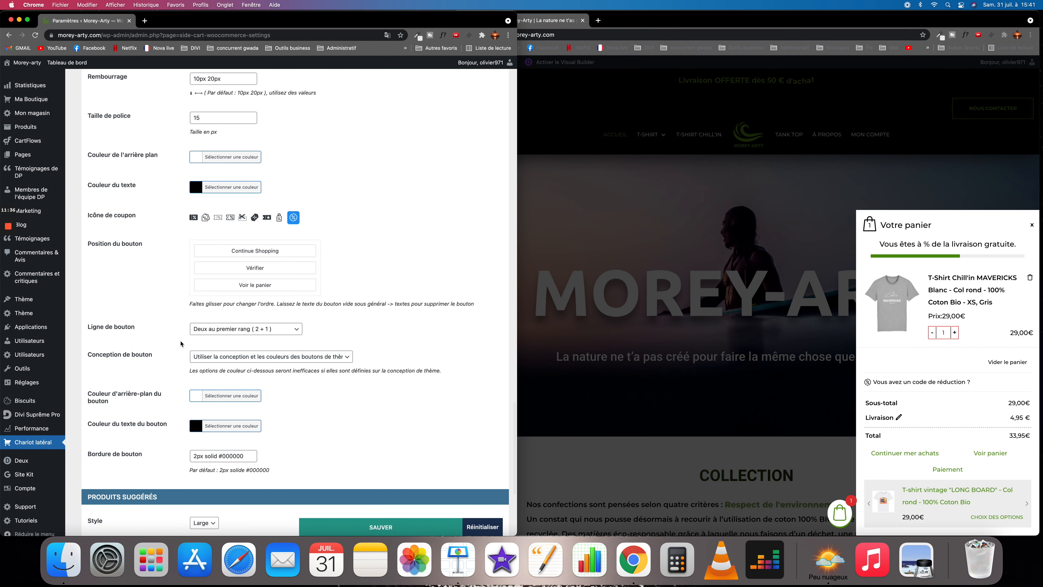
pyautogui.scroll(-10, 272, 361)
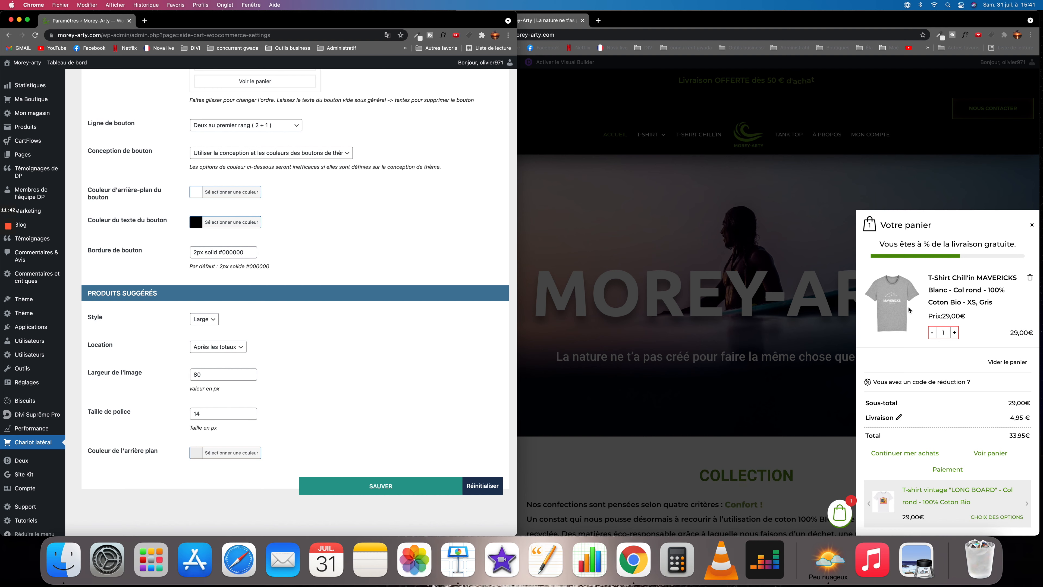
pyautogui.scroll(2, 421, 435)
pyautogui.scroll(-2, 420, 435)
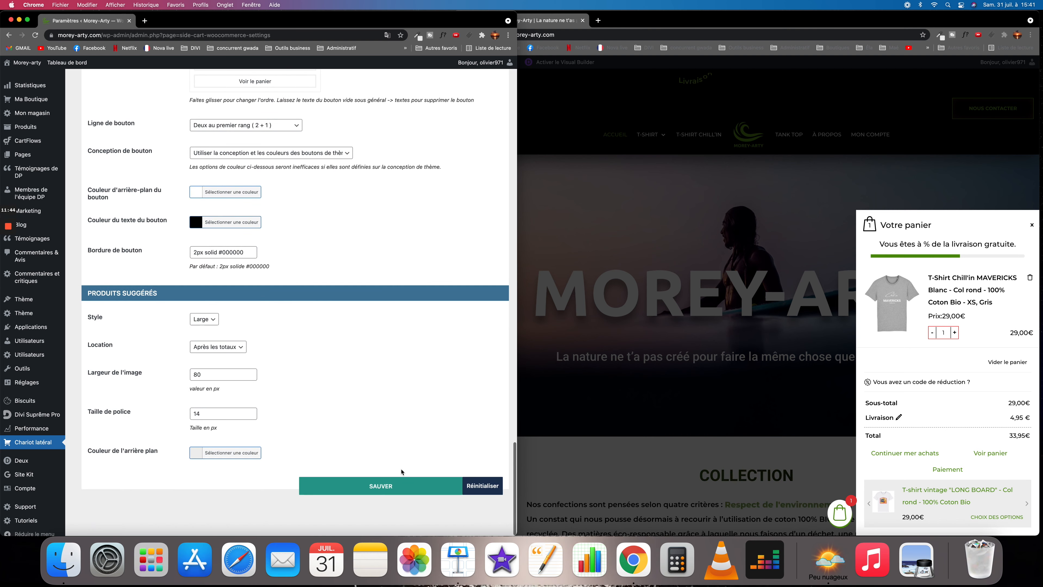
pyautogui.click(390, 486)
# Step: Return to the start of the style settings and look over the main and basket options
pyautogui.scroll(15, 427, 406)
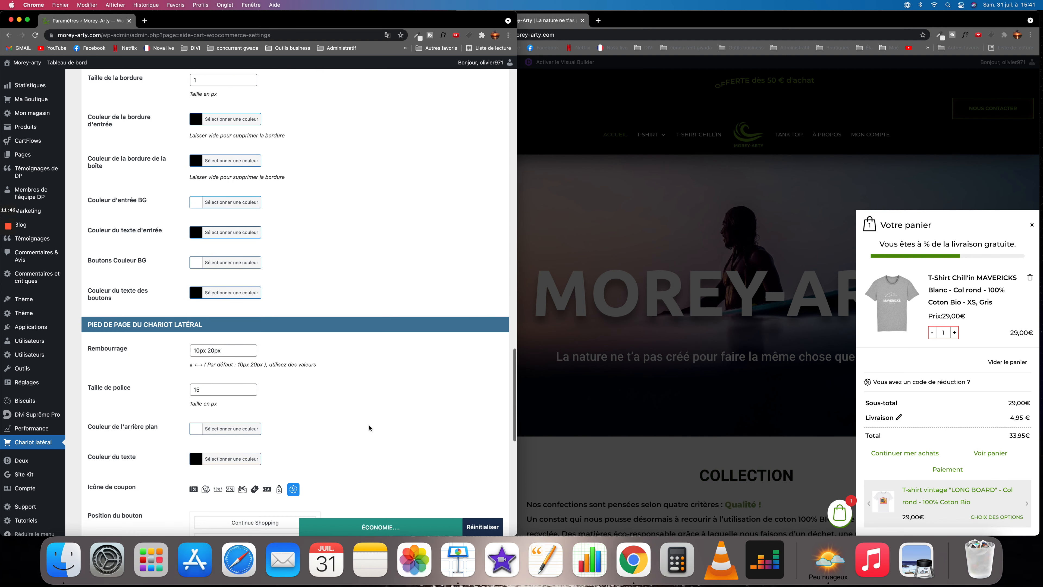
pyautogui.scroll(10, 370, 428)
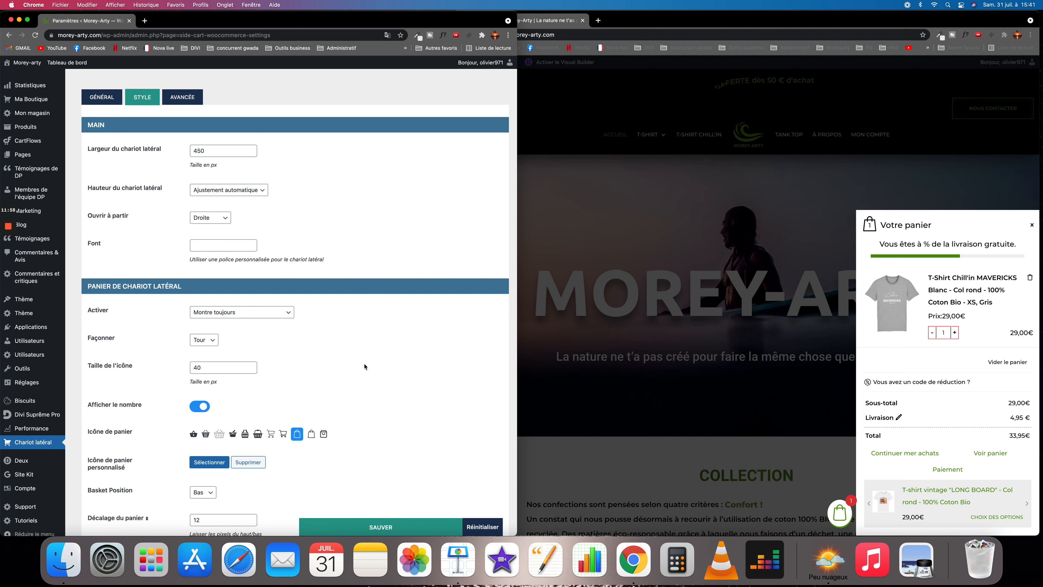
pyautogui.scroll(-2, 365, 366)
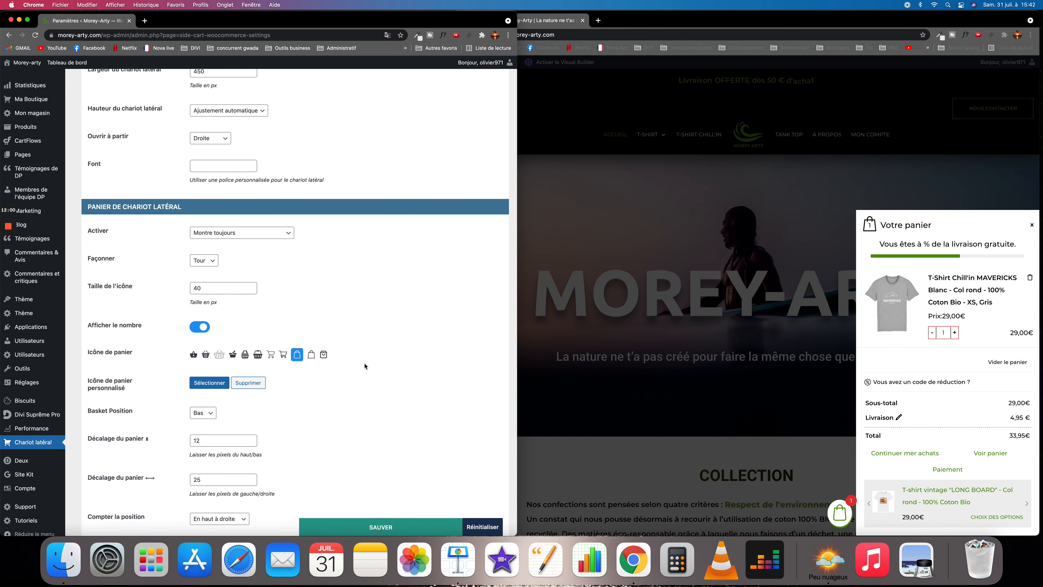